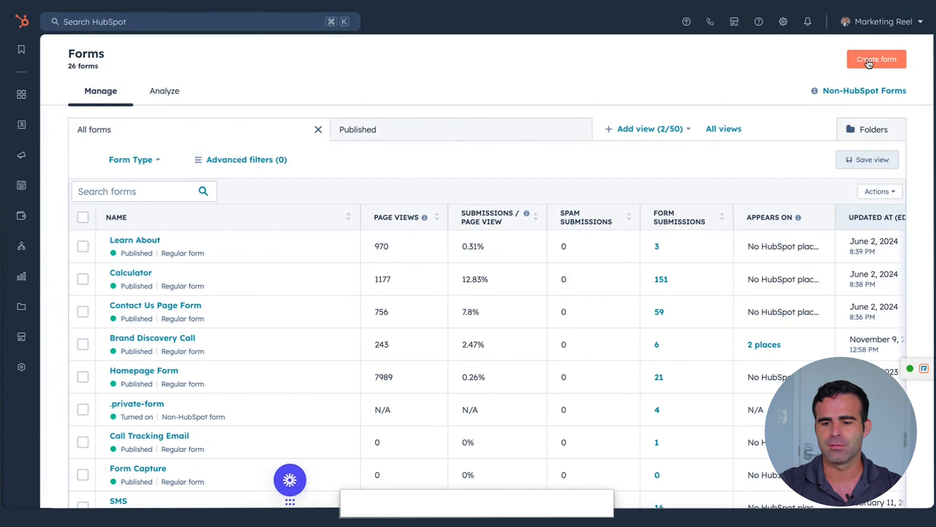
Create a new embedded form from the blank template
left_click(870, 58)
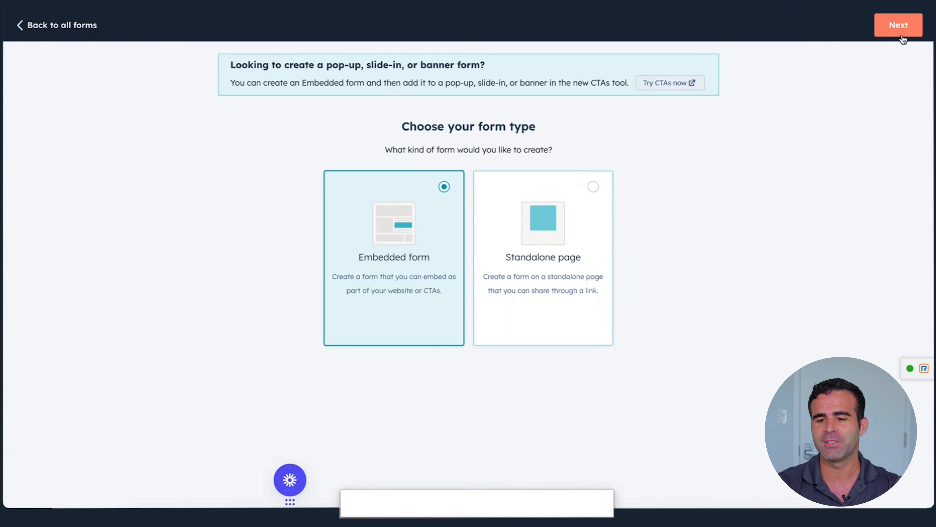
left_click(898, 27)
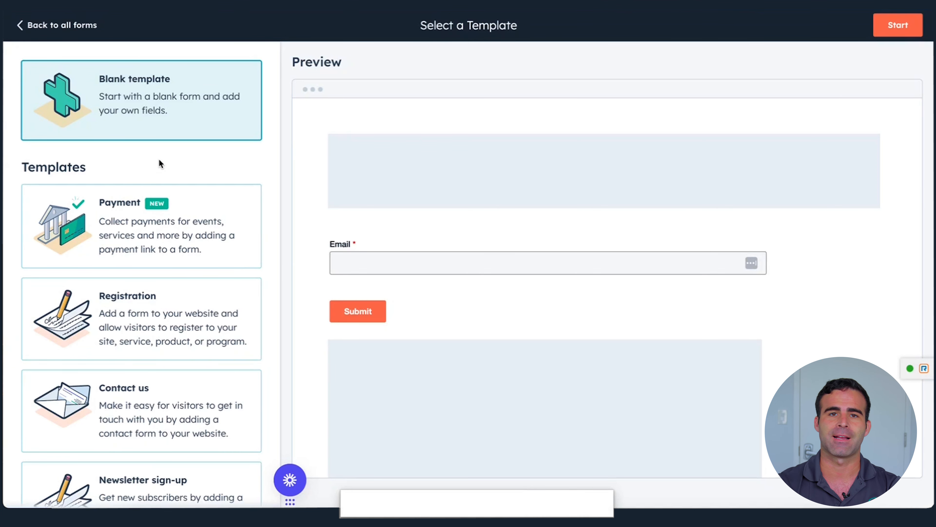
left_click(894, 28)
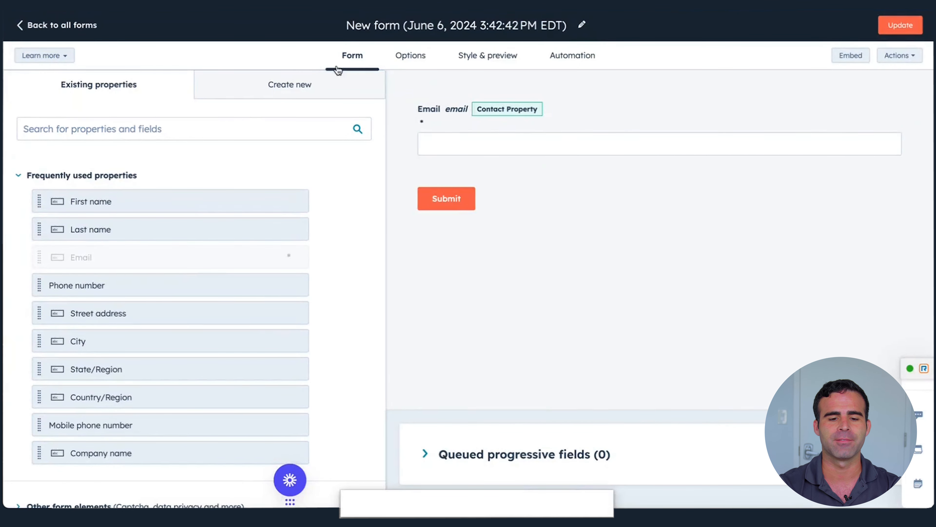
Rename the form as Test Form_V2
left_click(581, 25)
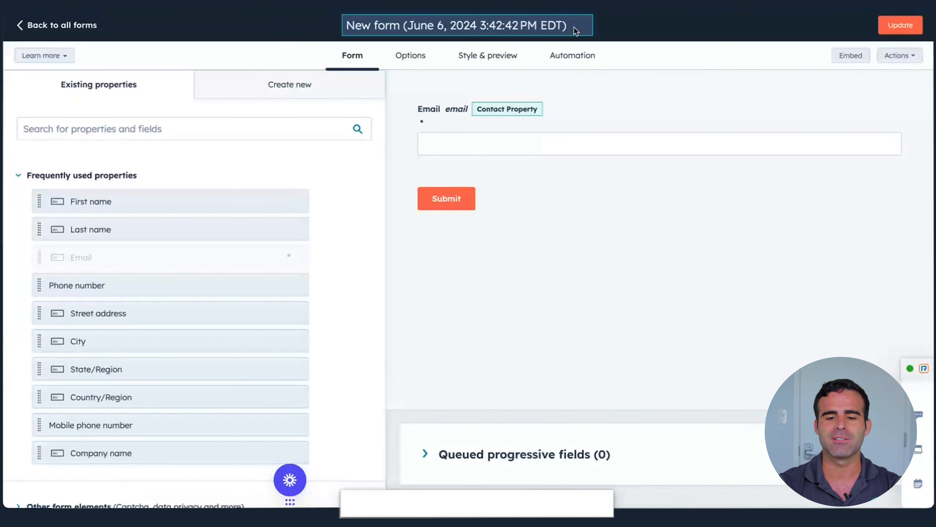
key("ctrl+a")
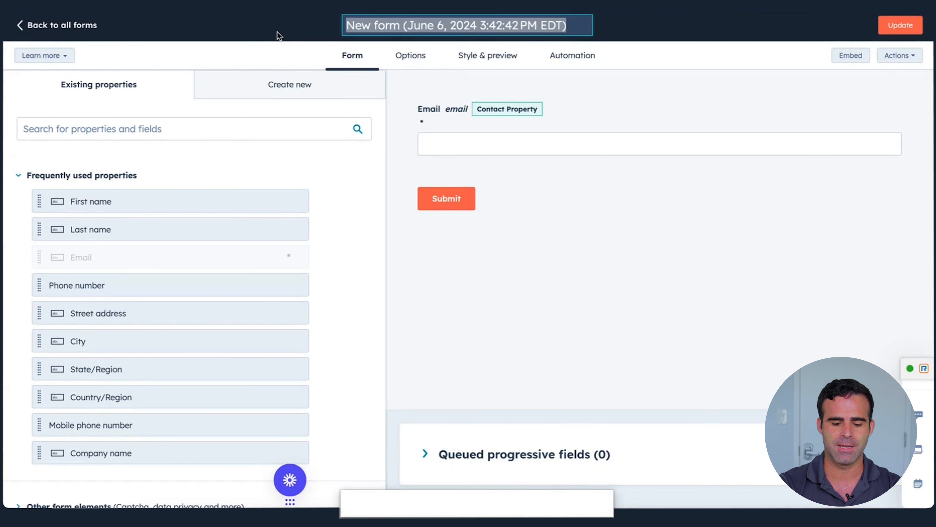
type("Tes")
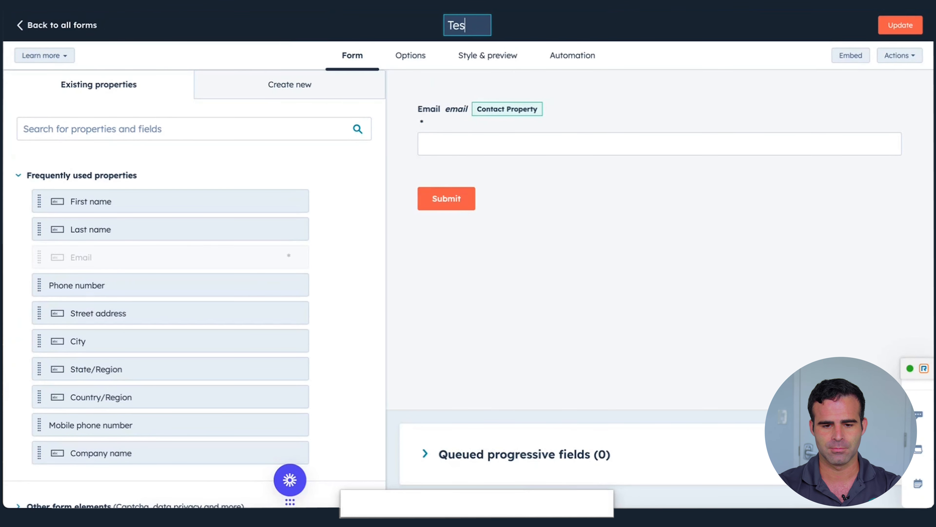
type("t Form_")
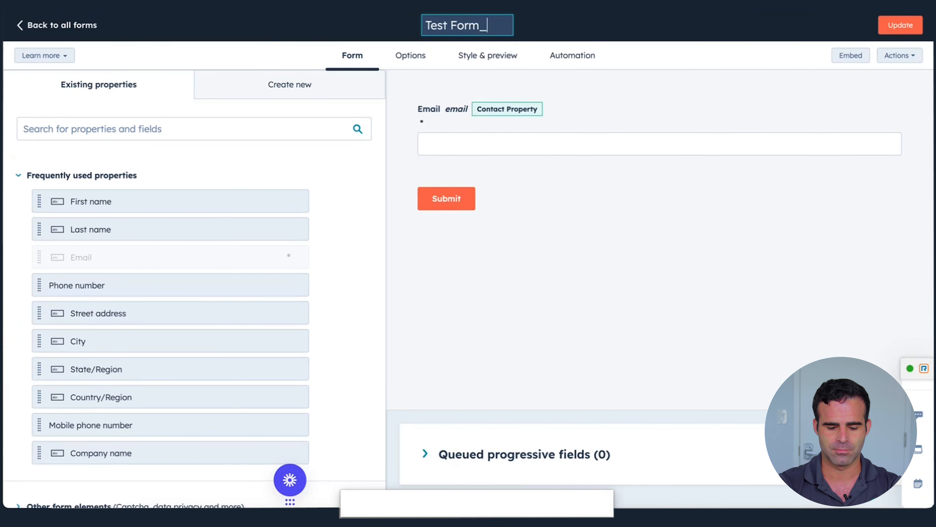
type("V2")
key("Return")
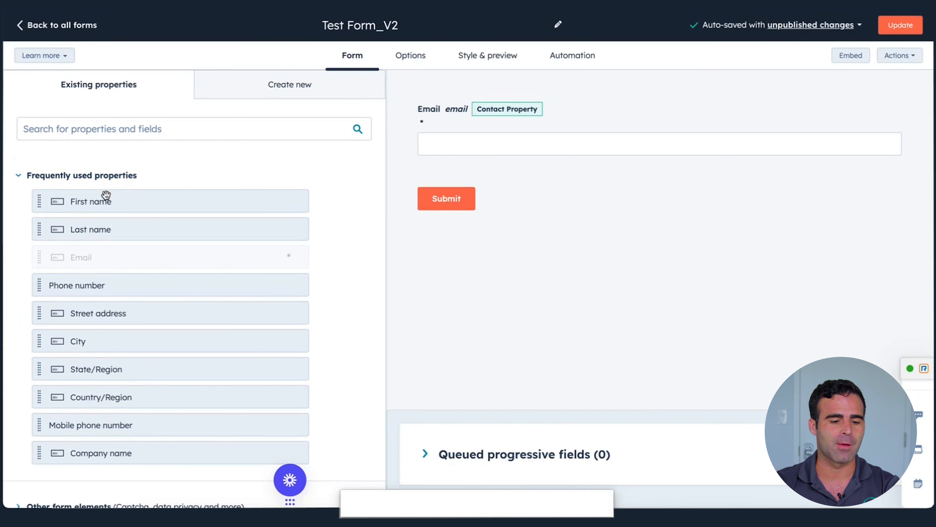
Add First name and Phone number fields above Email, and place Mobile phone number beside Phone number in the same row
left_click_drag(100, 203, 523, 97)
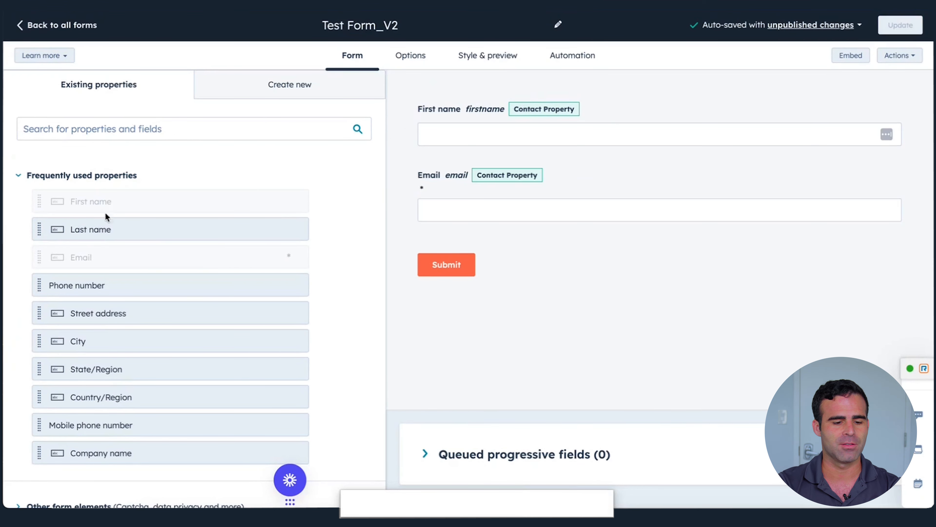
left_click_drag(77, 291, 527, 157)
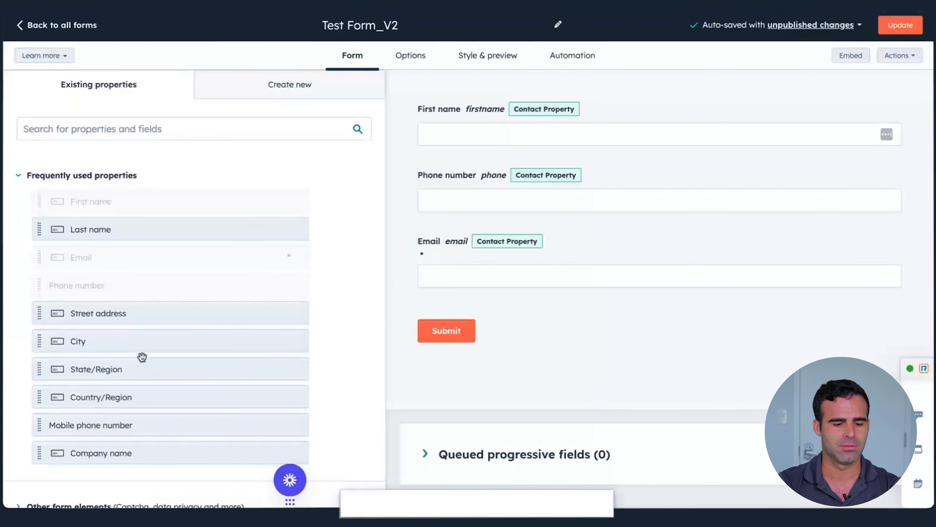
scroll(140, 360, "down", 2)
left_click_drag(134, 378, 406, 189)
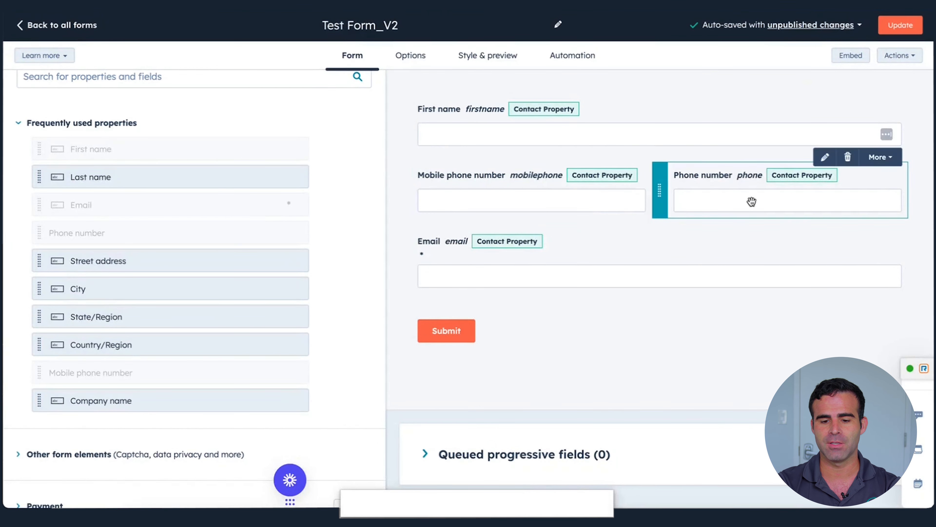
scroll(201, 294, "down", 5)
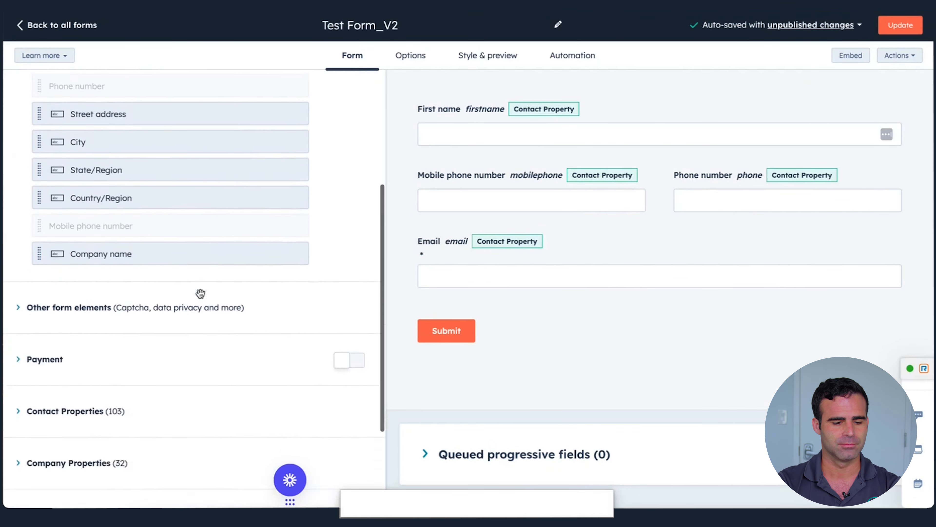
scroll(201, 296, "up", 4)
scroll(201, 297, "up", 3)
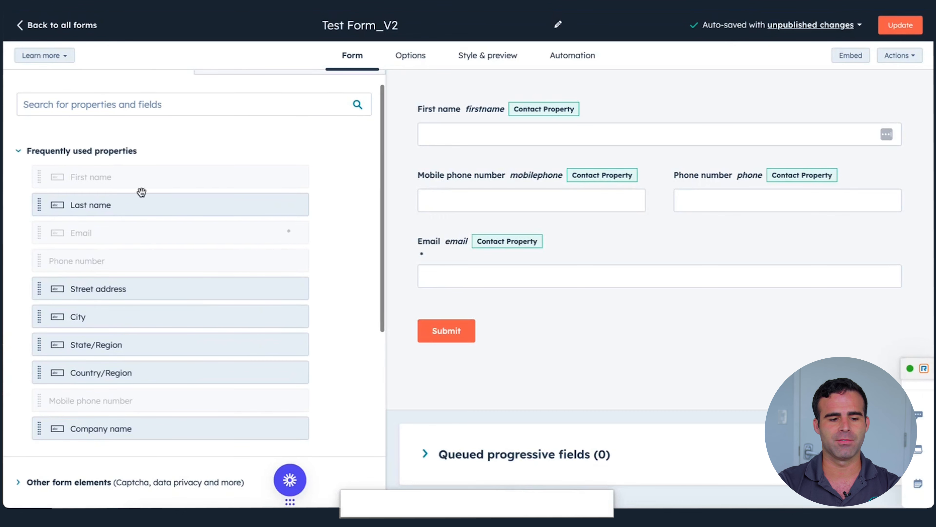
scroll(209, 315, "down", 6)
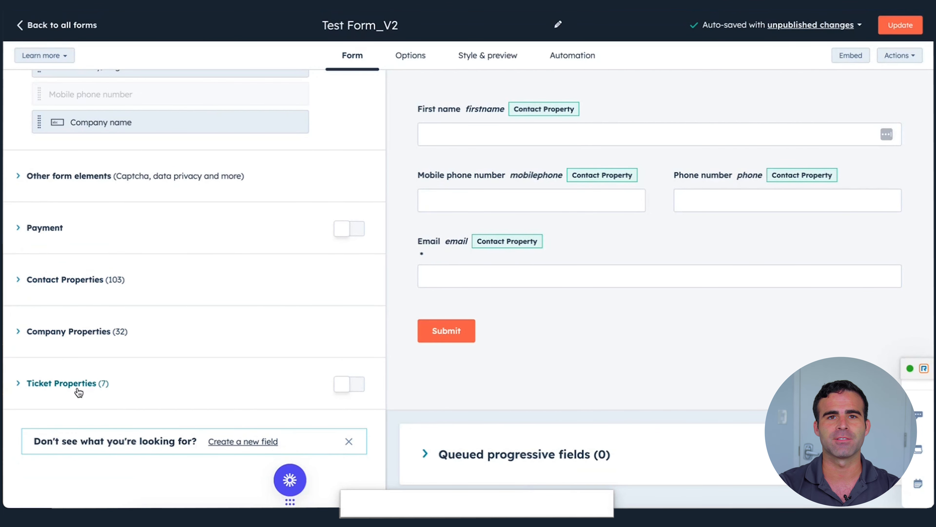
scroll(78, 392, "up", 6)
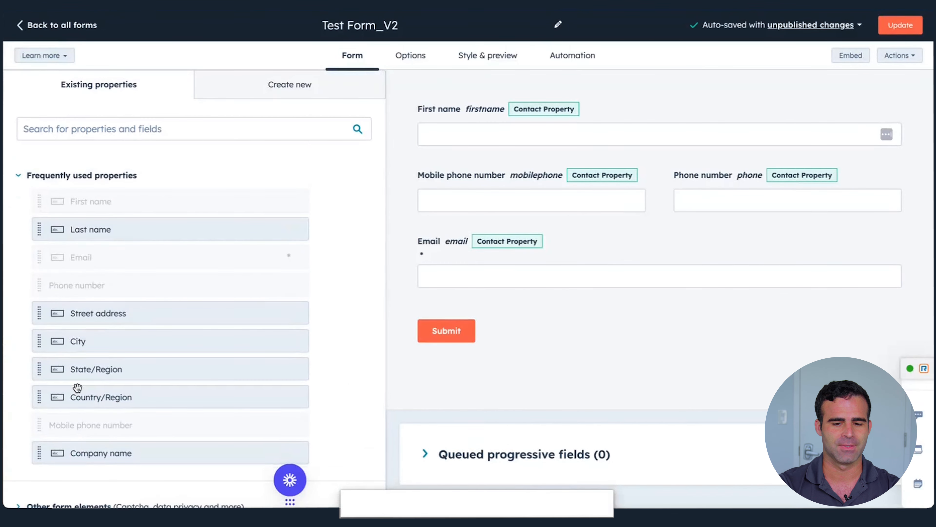
Open the form's First name field for editing and make it required
mouse_move(557, 125)
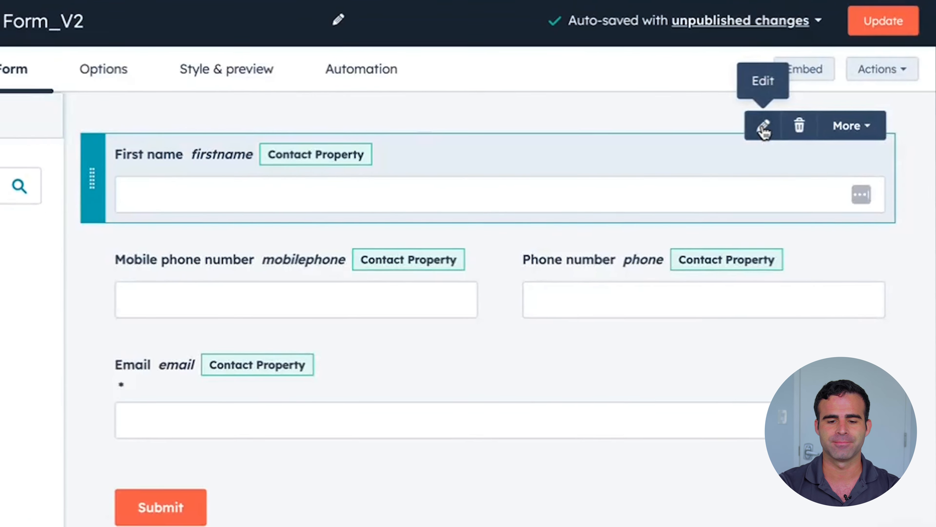
left_click(756, 131)
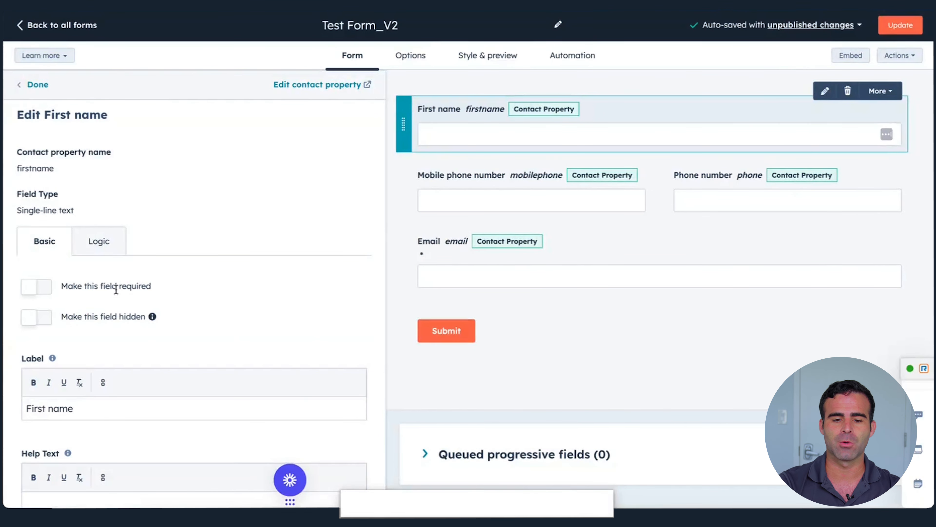
left_click(32, 287)
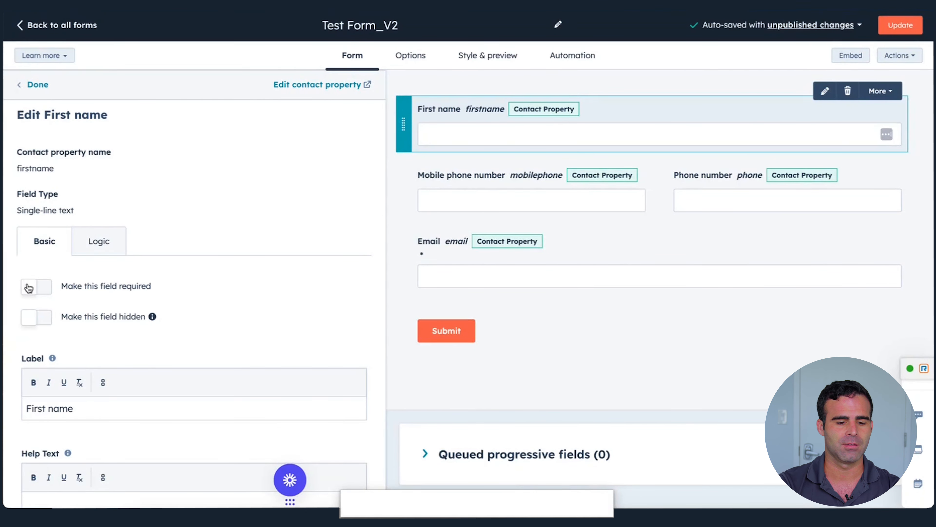
Review the First name field's label, help text, placeholder, default value and hidden-field options, and finish editing the field
scroll(146, 330, "down", 3)
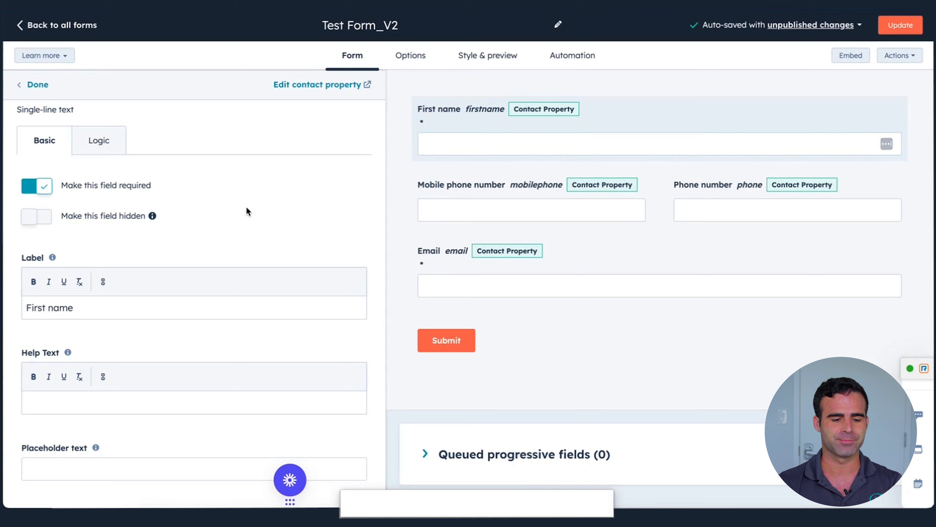
scroll(247, 210, "down", 3)
left_click(98, 222)
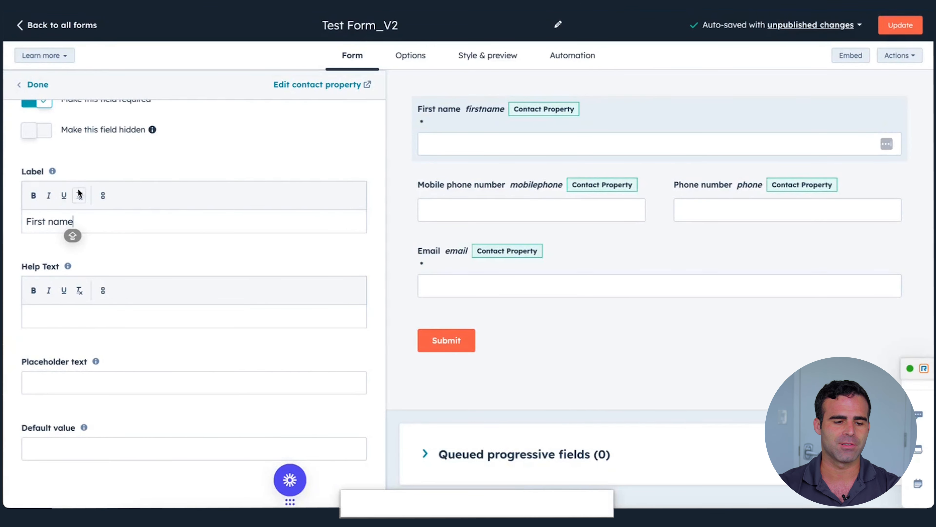
left_click(18, 172)
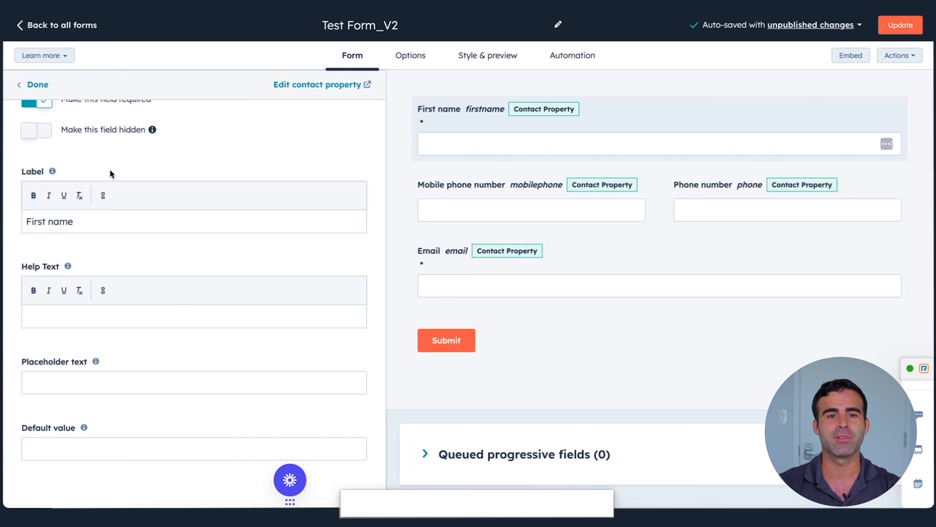
scroll(110, 169, "down", 1)
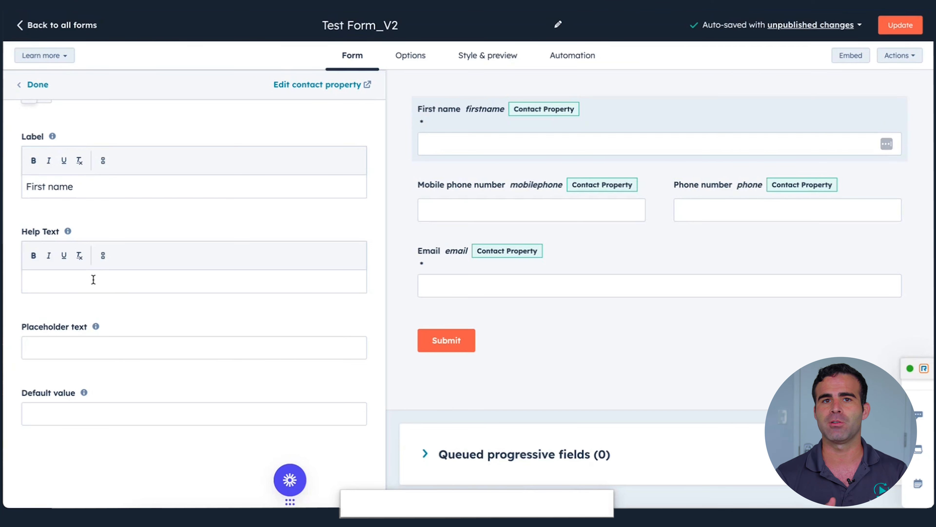
scroll(94, 279, "down", 1)
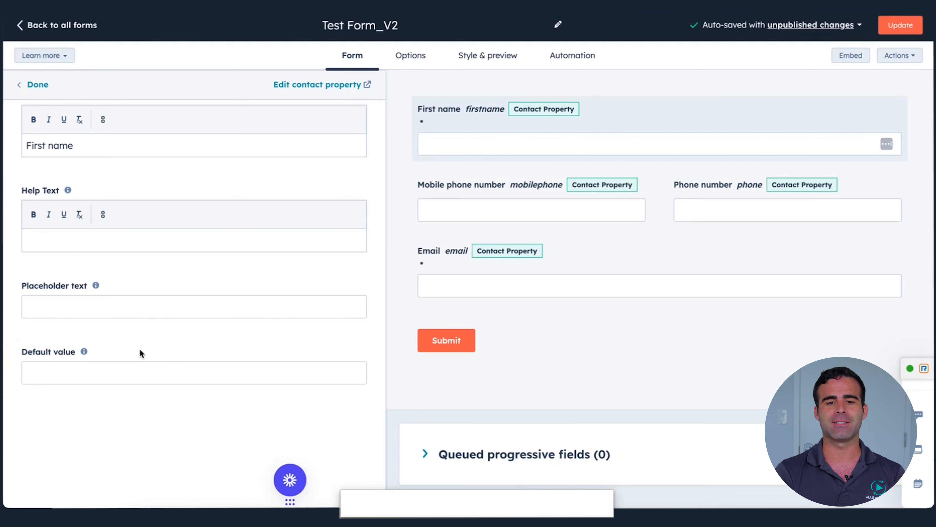
scroll(140, 350, "up", 7)
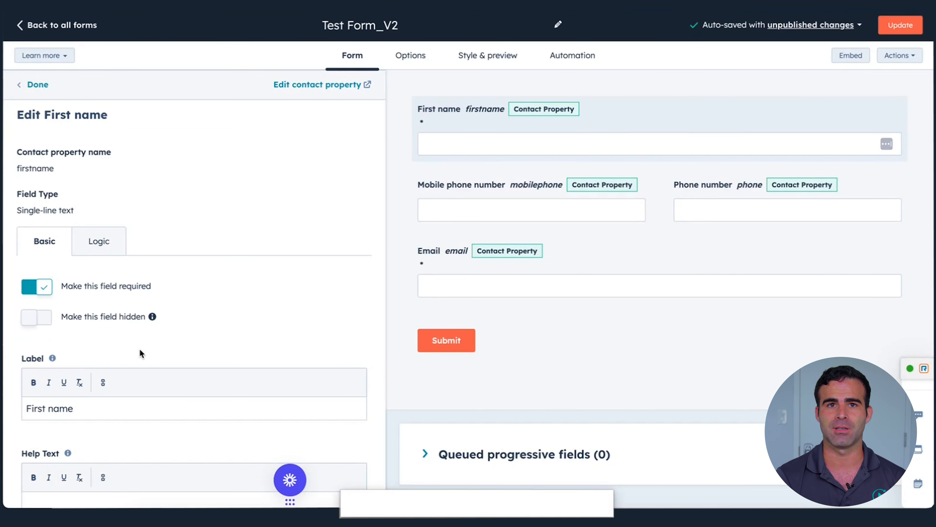
scroll(140, 351, "down", 6)
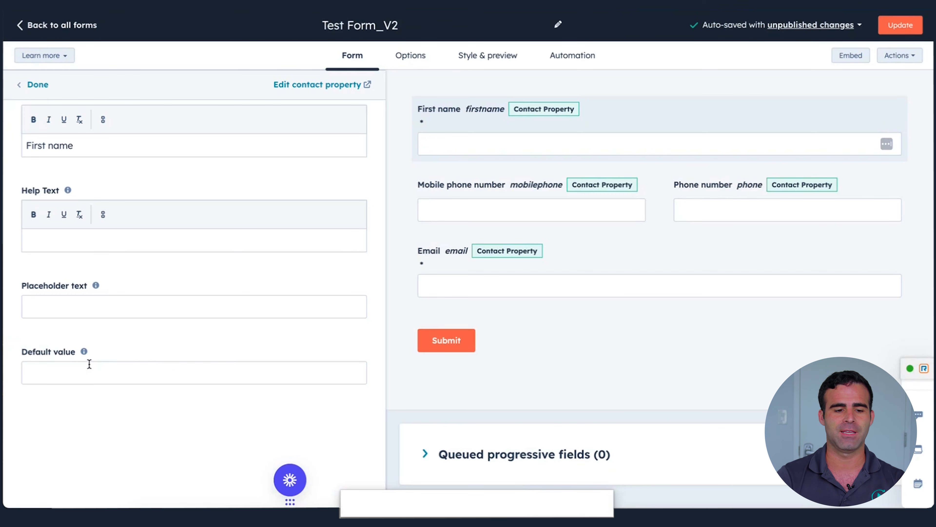
scroll(89, 363, "up", 4)
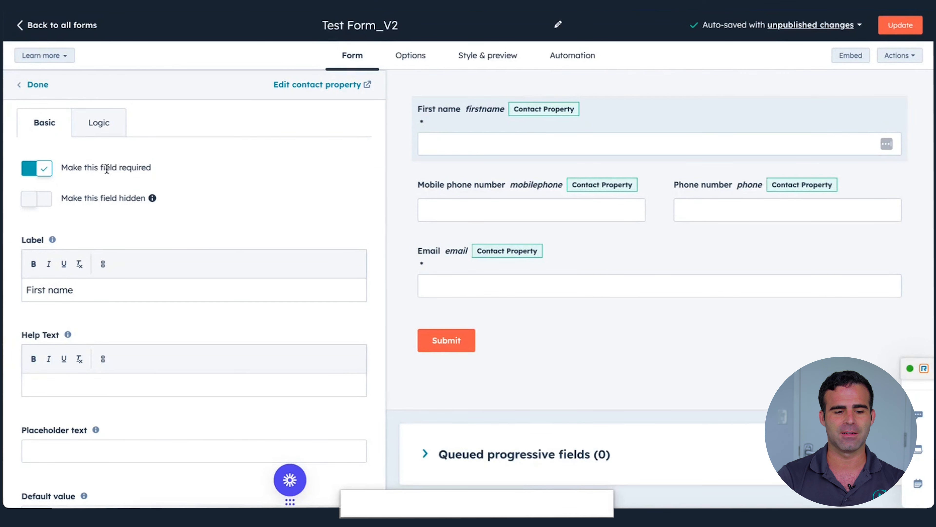
mouse_move(153, 199)
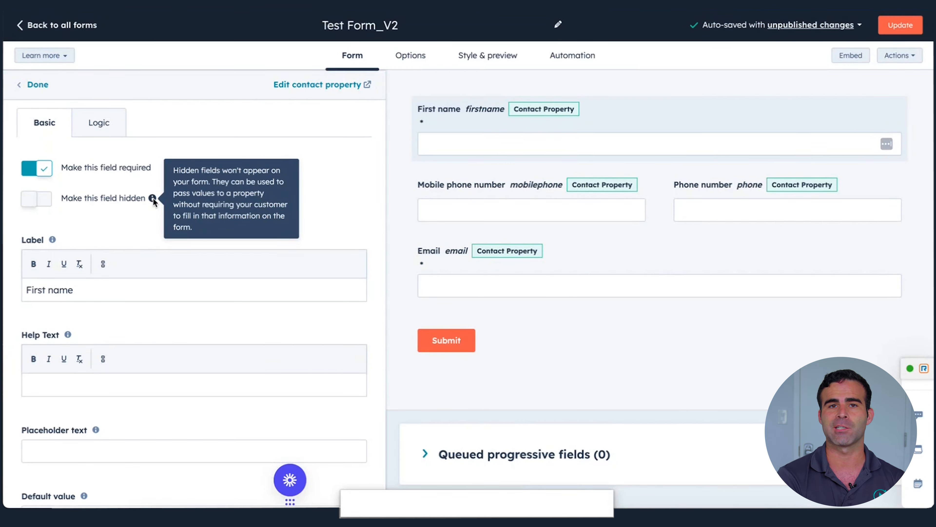
scroll(153, 198, "up", 3)
left_click(37, 84)
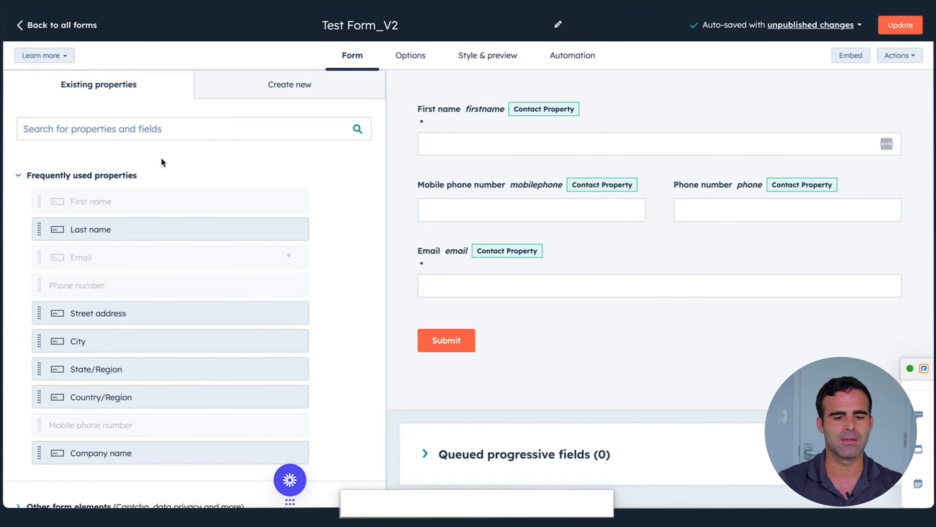
Enable CAPTCHA spam prevention among the other form elements
scroll(161, 156, "down", 8)
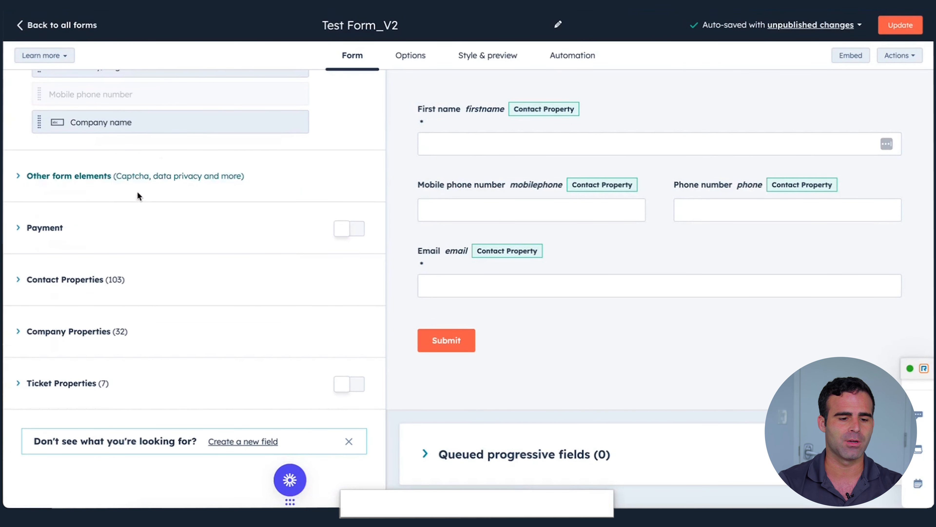
left_click(51, 180)
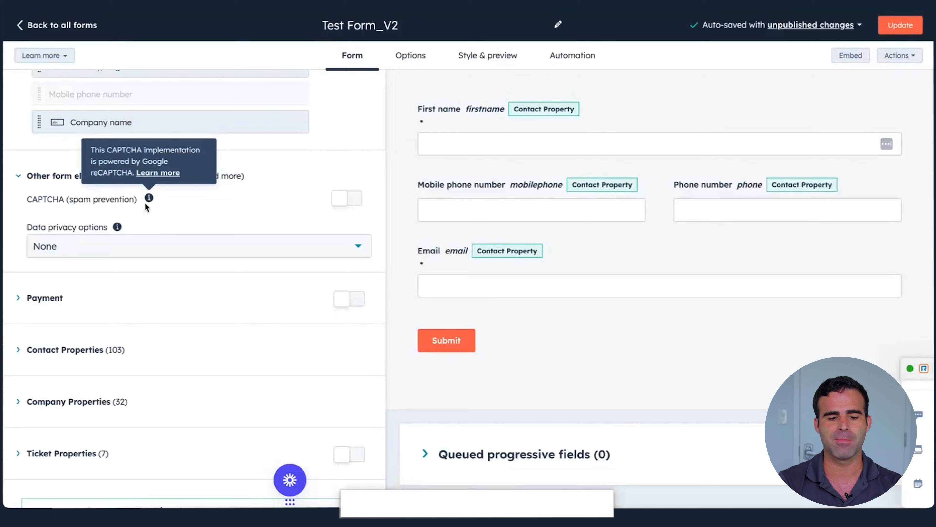
left_click(342, 200)
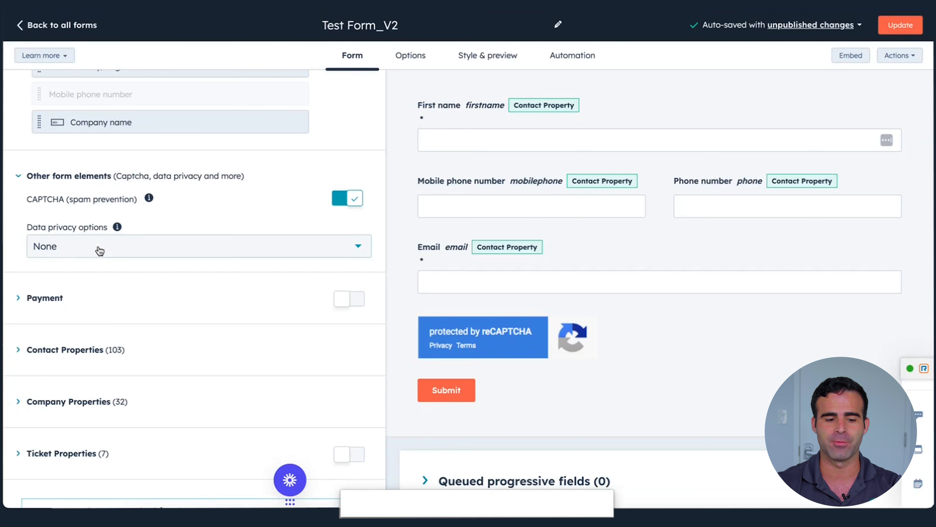
Set the data privacy option to "Consent checkbox for communications; form submit as consent to process" and open the consent block's settings
left_click(100, 251)
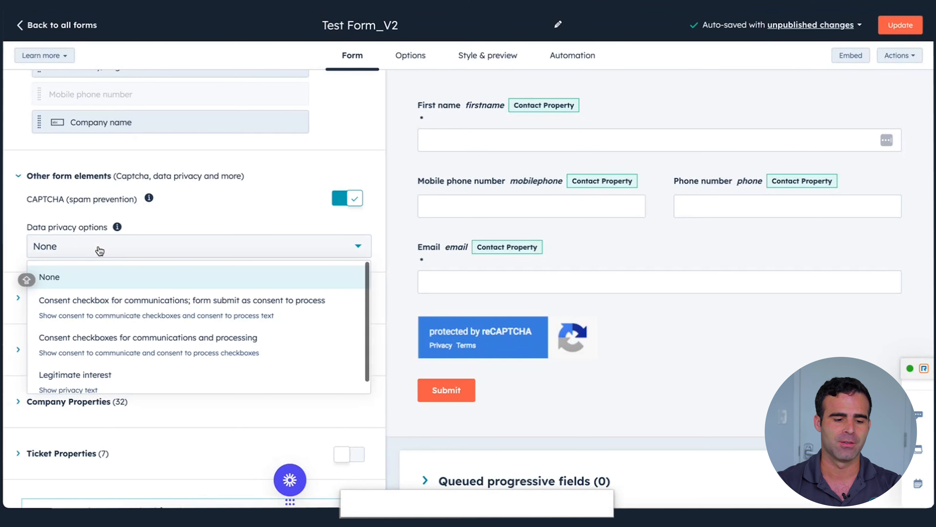
left_click(135, 311)
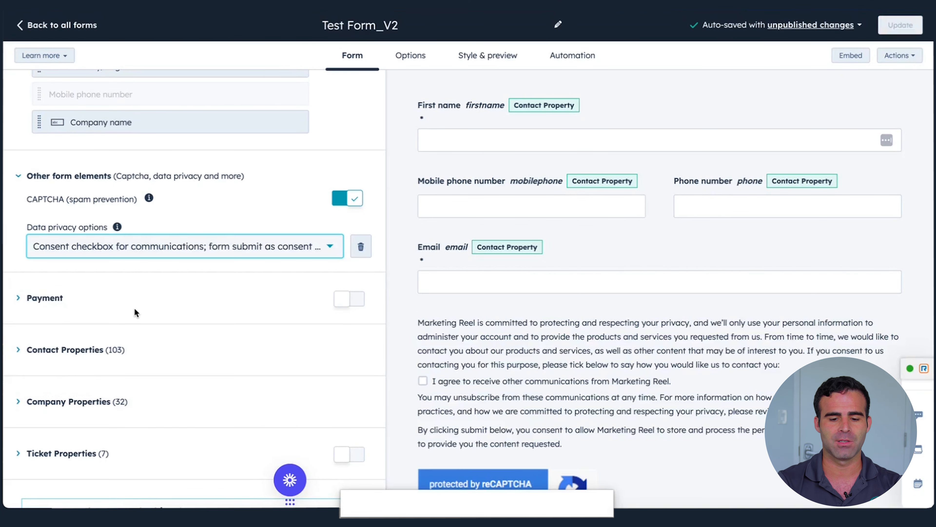
scroll(499, 343, "down", 3)
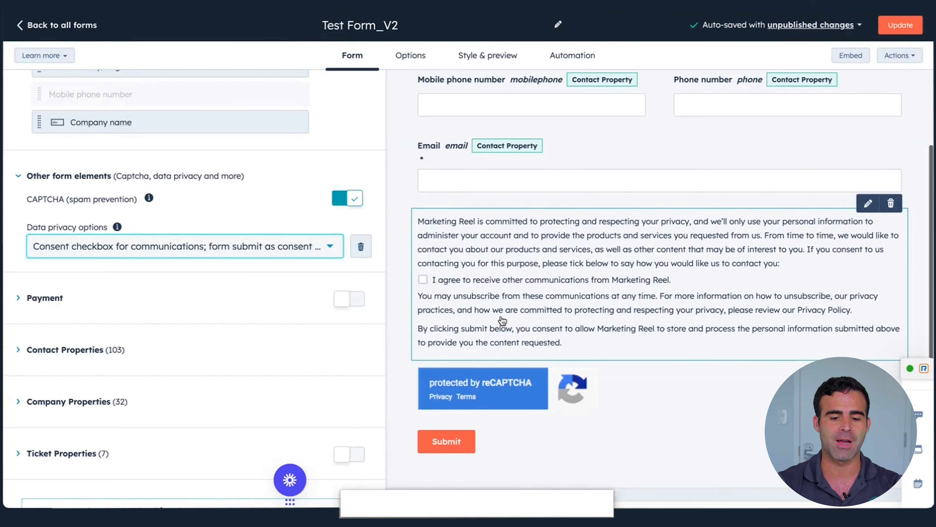
left_click(513, 284)
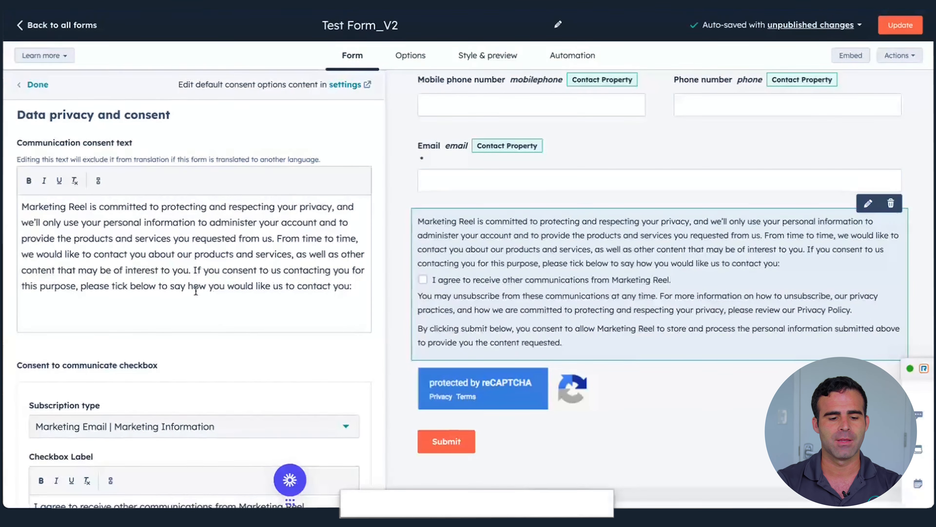
Review the consent block's communication text, consent checkbox and privacy text including its Privacy Policy mention, and finish editing it
left_click(242, 303)
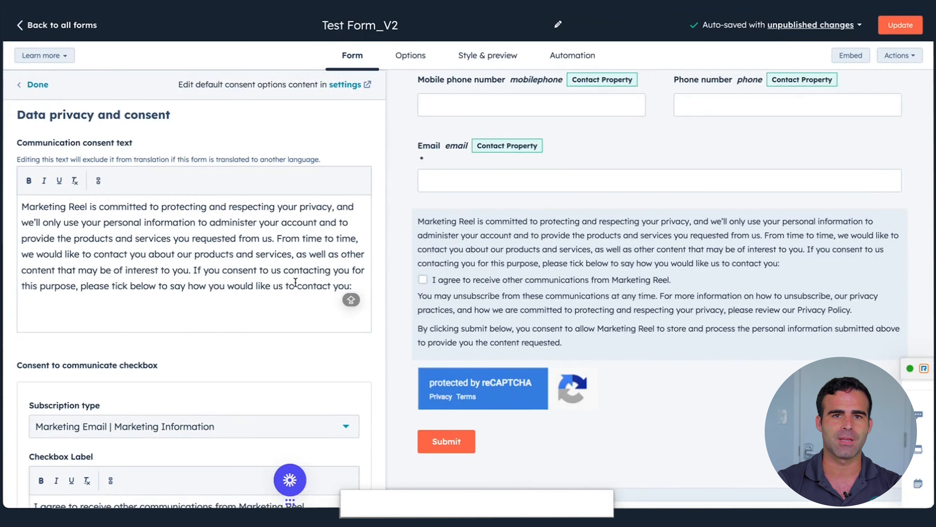
scroll(295, 282, "down", 6)
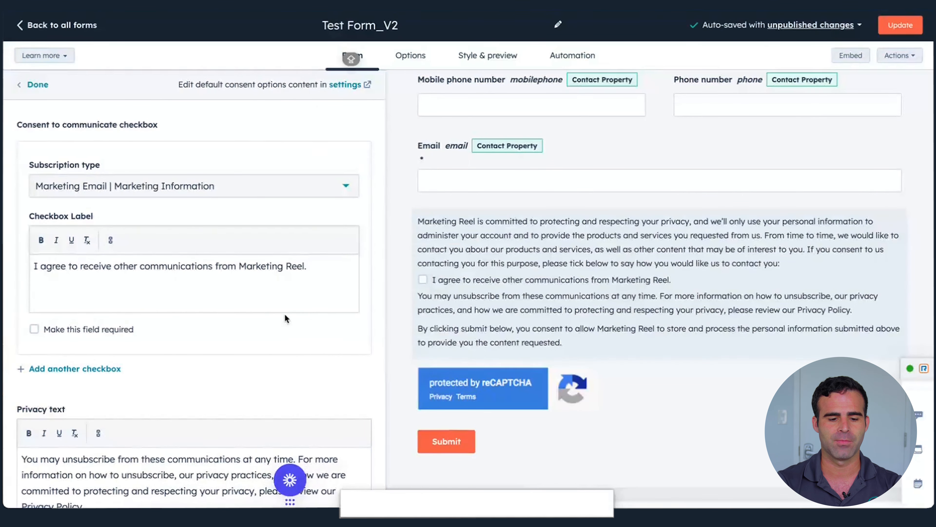
scroll(283, 310, "down", 3)
left_click(92, 381)
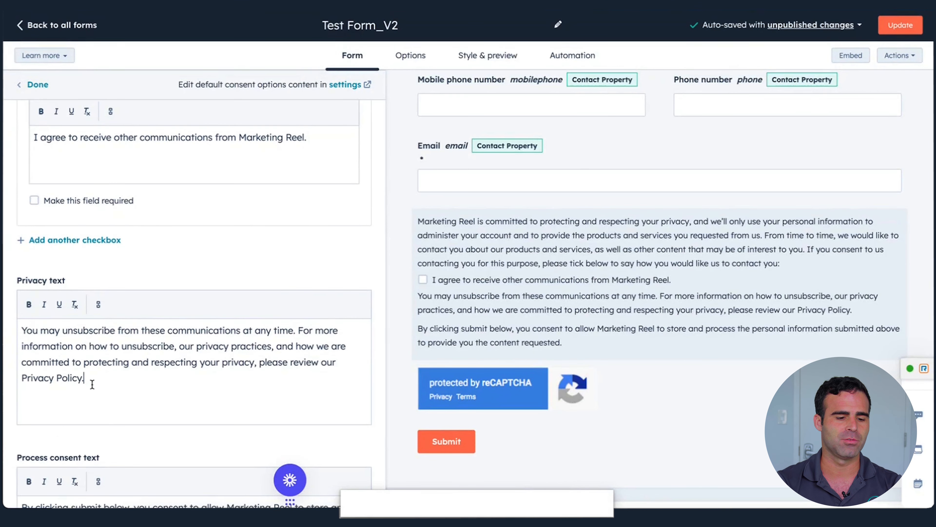
left_click_drag(82, 380, 19, 382)
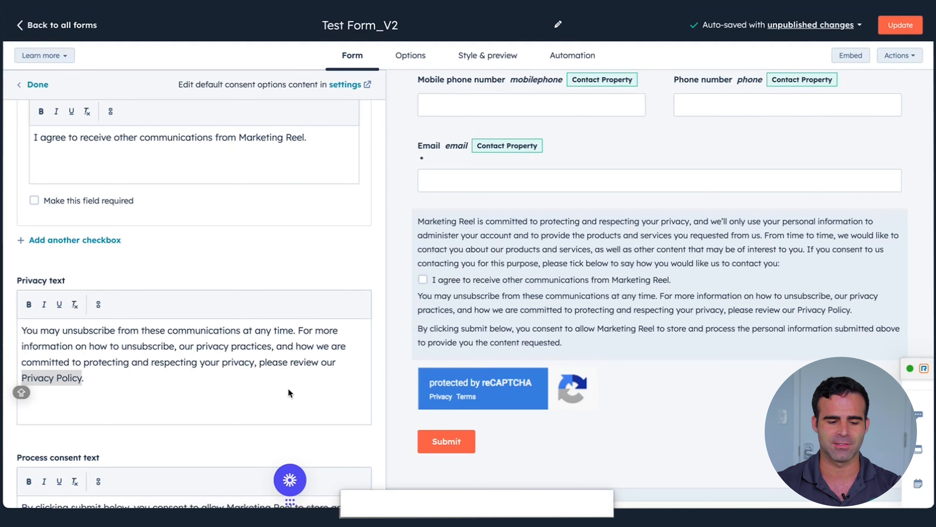
scroll(286, 388, "down", 3)
scroll(281, 388, "up", 10)
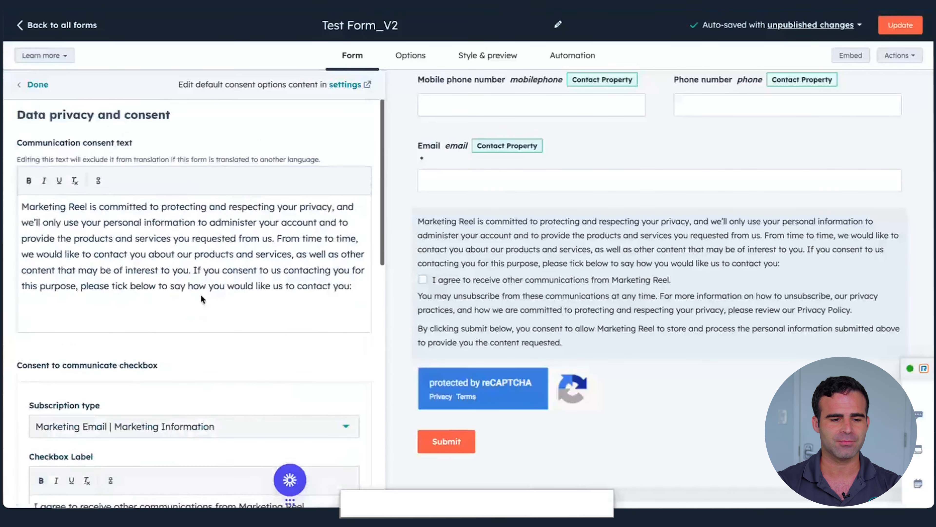
left_click(35, 89)
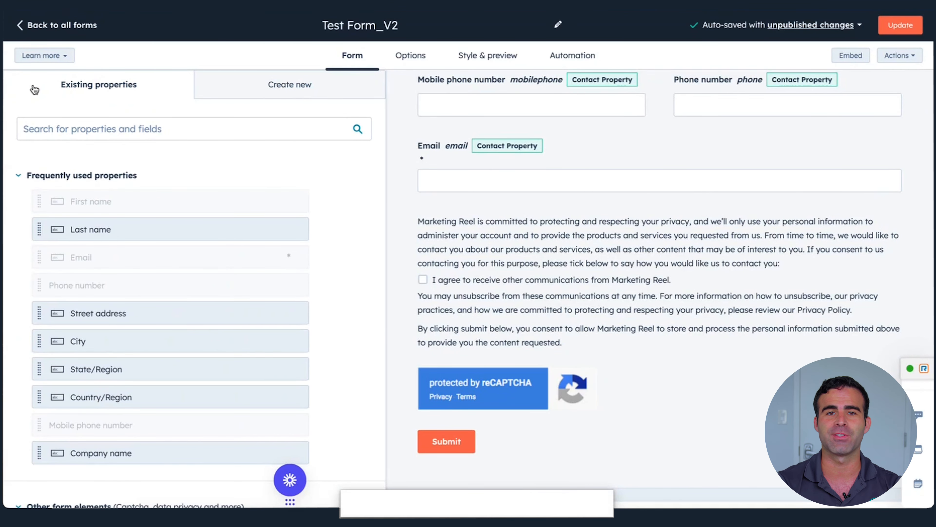
Start creating a new dropdown property for the form with Contact as its object type
scroll(35, 90, "down", 10)
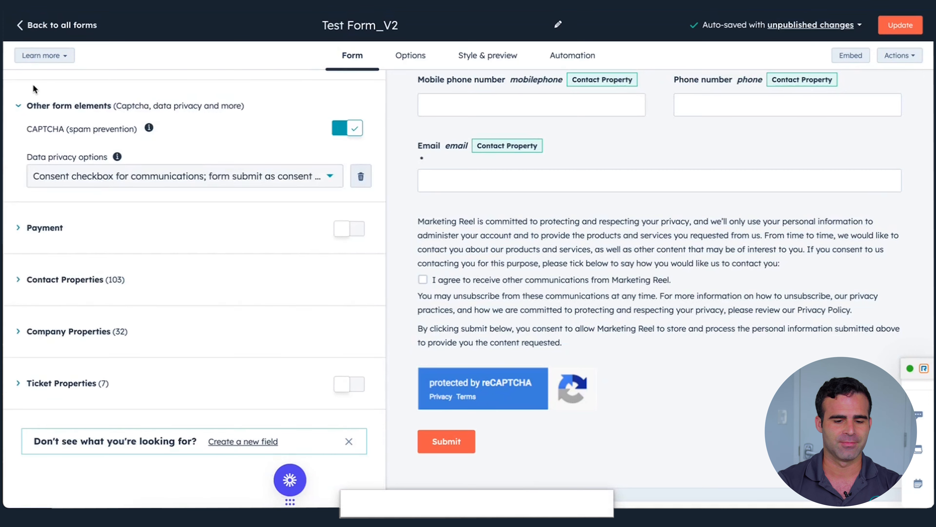
scroll(34, 89, "up", 10)
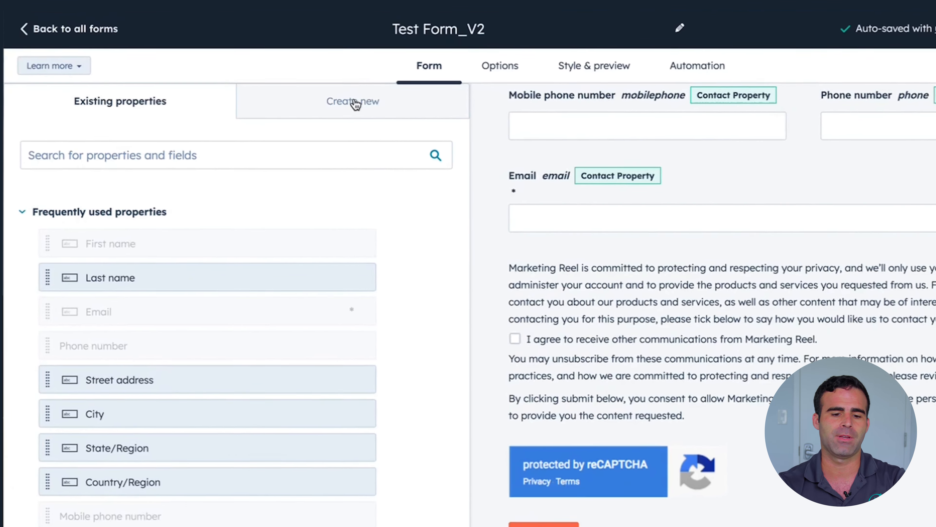
left_click(292, 87)
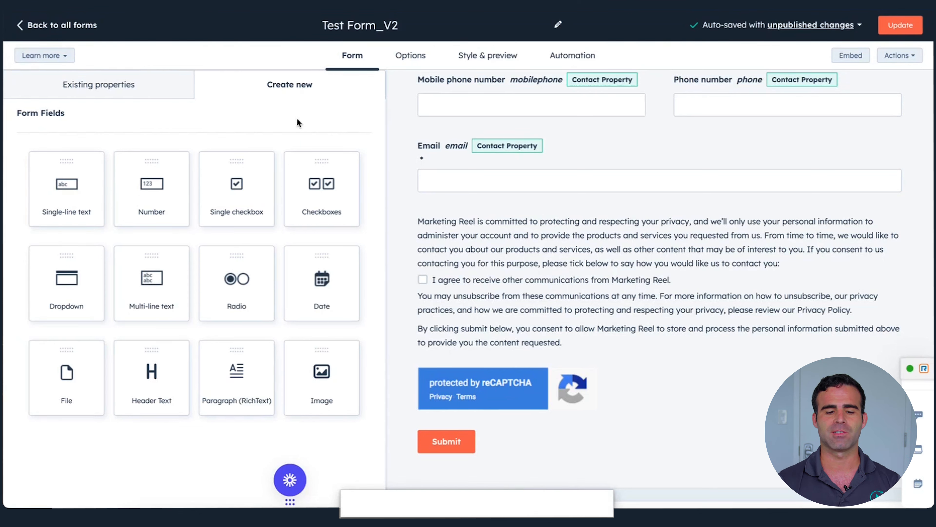
left_click(68, 287)
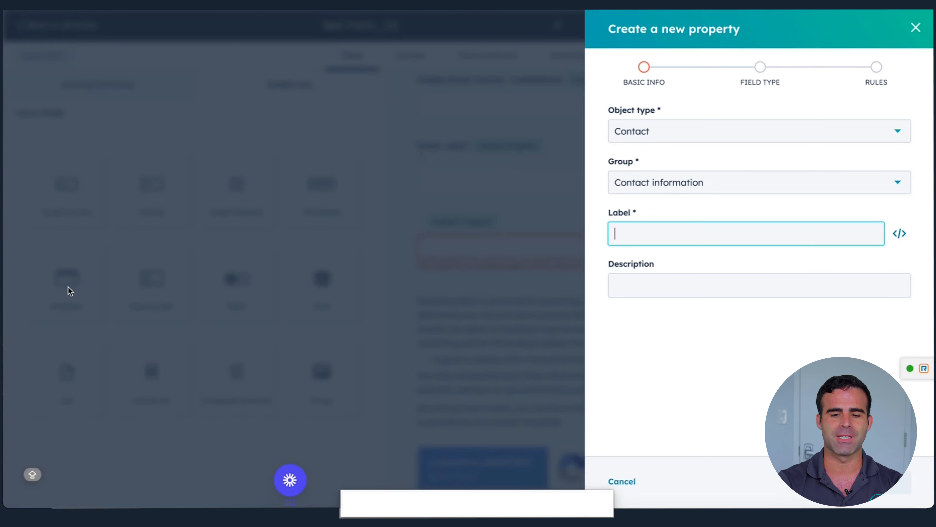
left_click(679, 139)
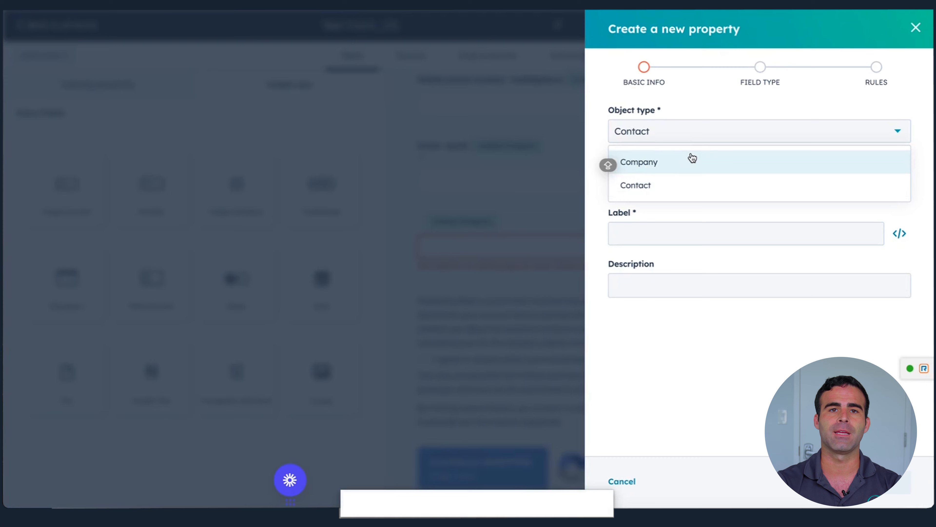
left_click(693, 185)
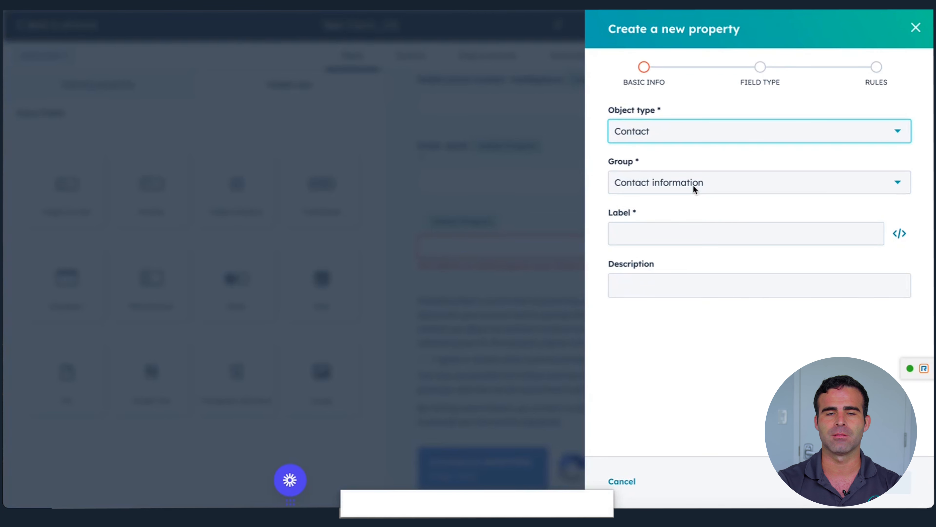
Look through the available property groups and assign the new property to Contact information
left_click(693, 184)
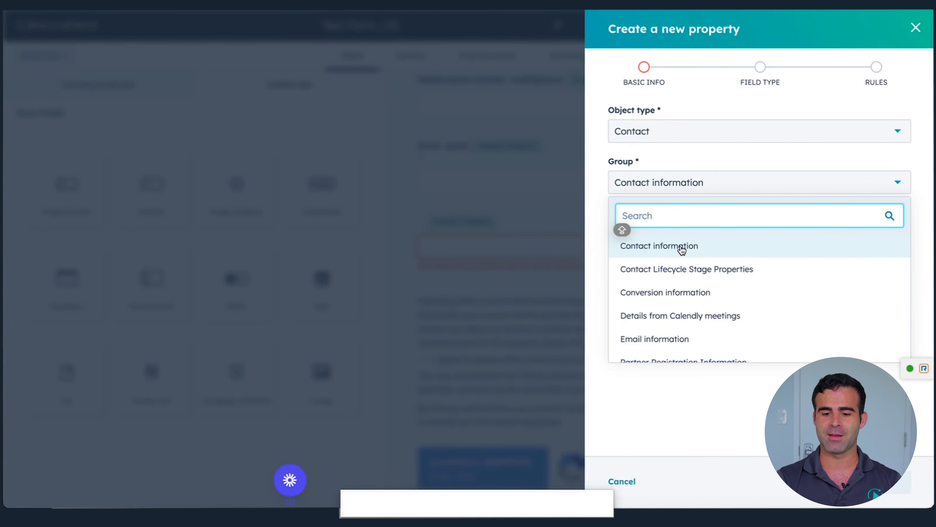
scroll(680, 269, "down", 3)
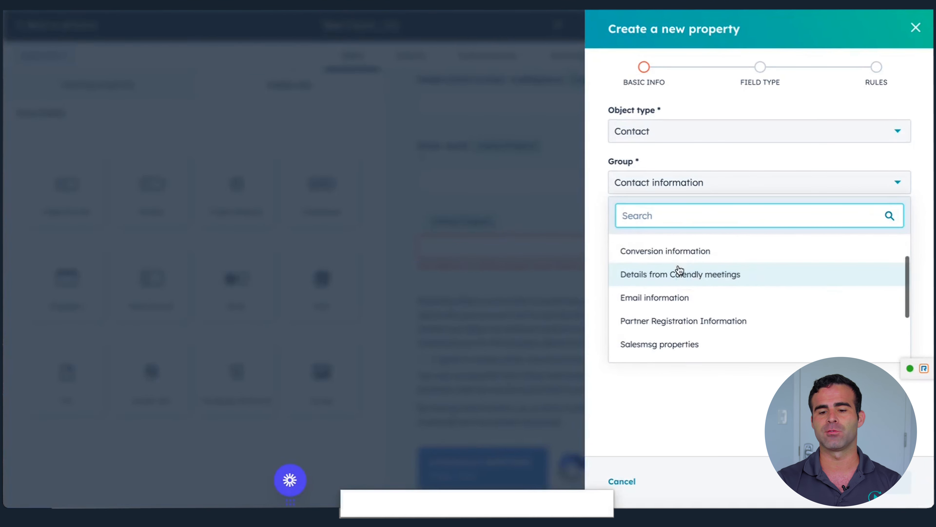
scroll(680, 269, "down", 5)
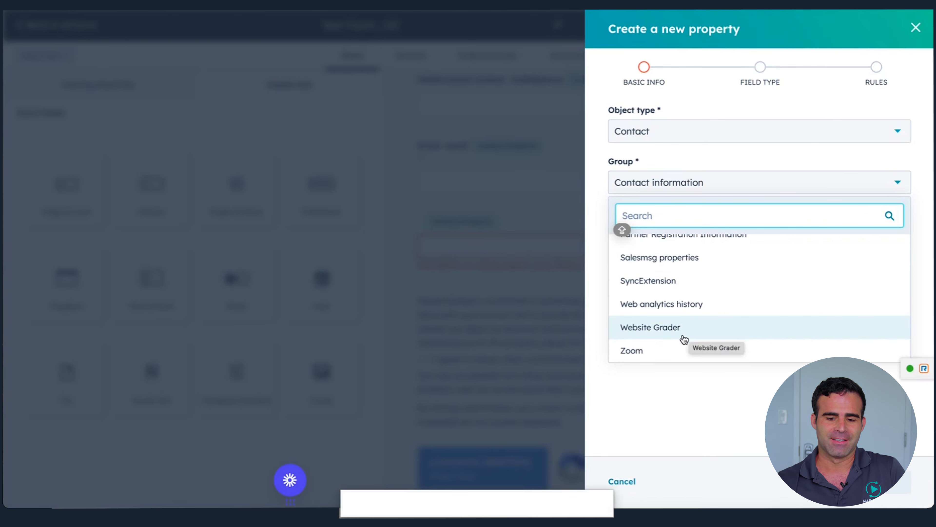
scroll(695, 290, "up", 1)
scroll(693, 291, "up", 1)
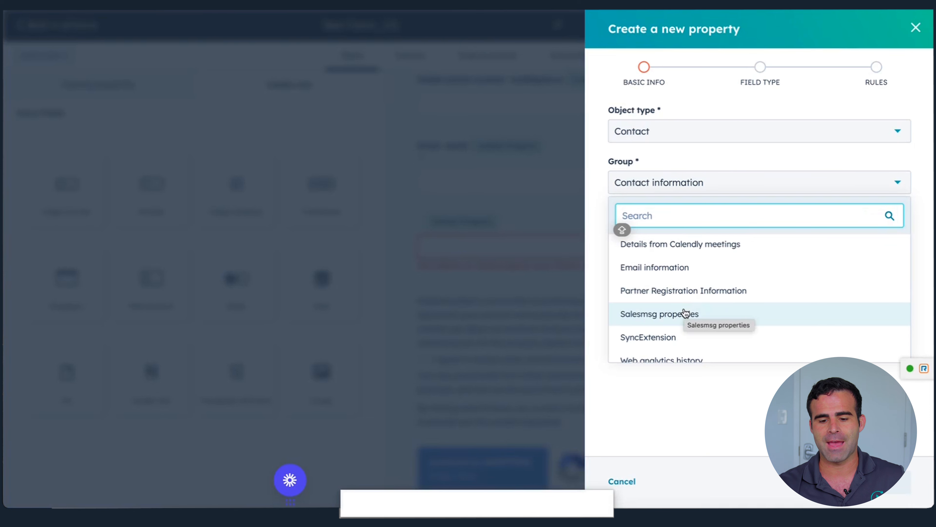
scroll(687, 313, "up", 3)
left_click(695, 249)
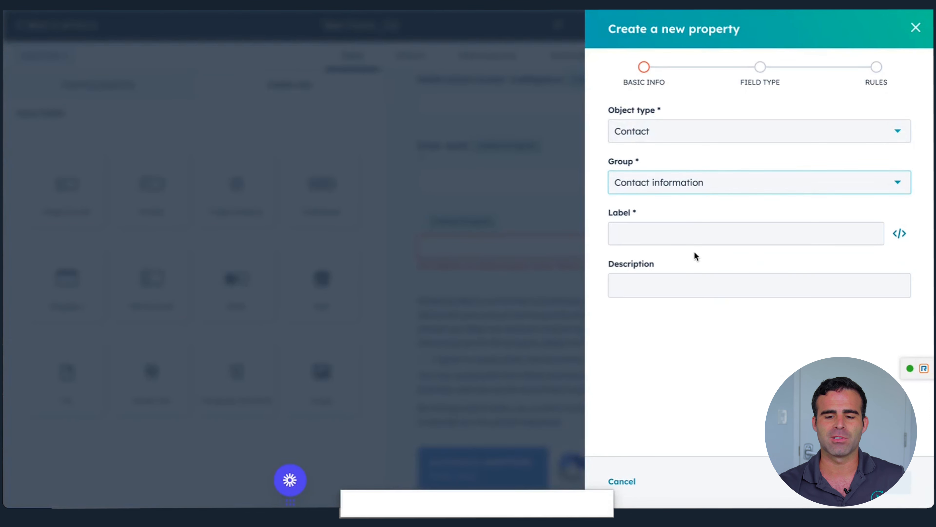
Label the property "Source of the Lead", describe it as "How did you hear about us?", and proceed to its field type
left_click(677, 239)
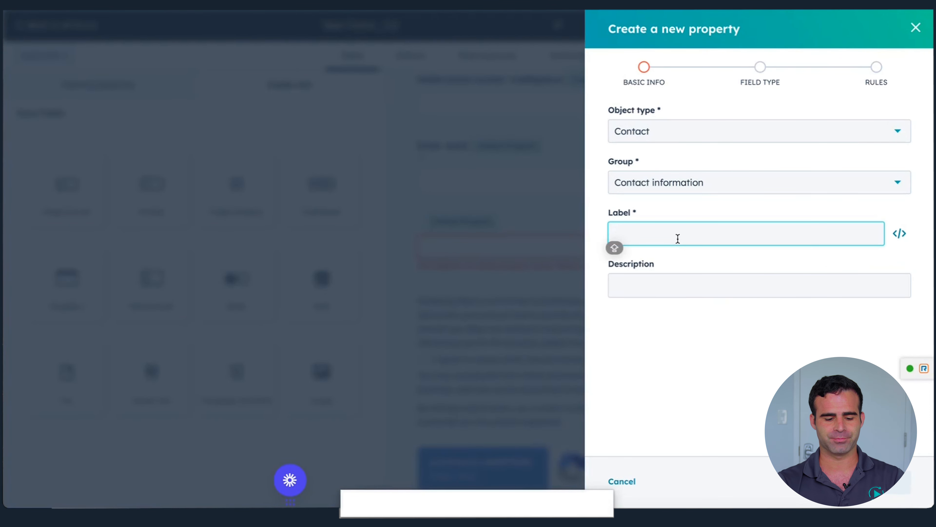
type("Source o")
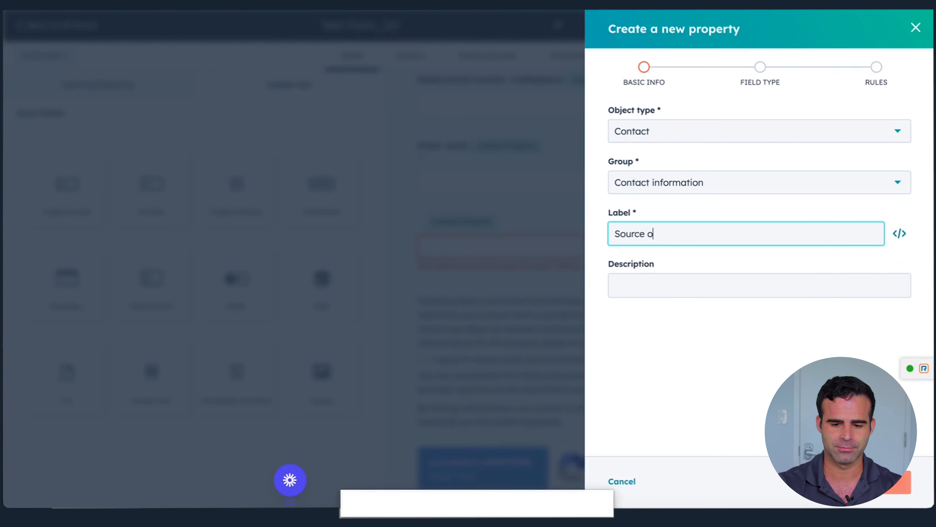
type("f the Lead")
key("Tab")
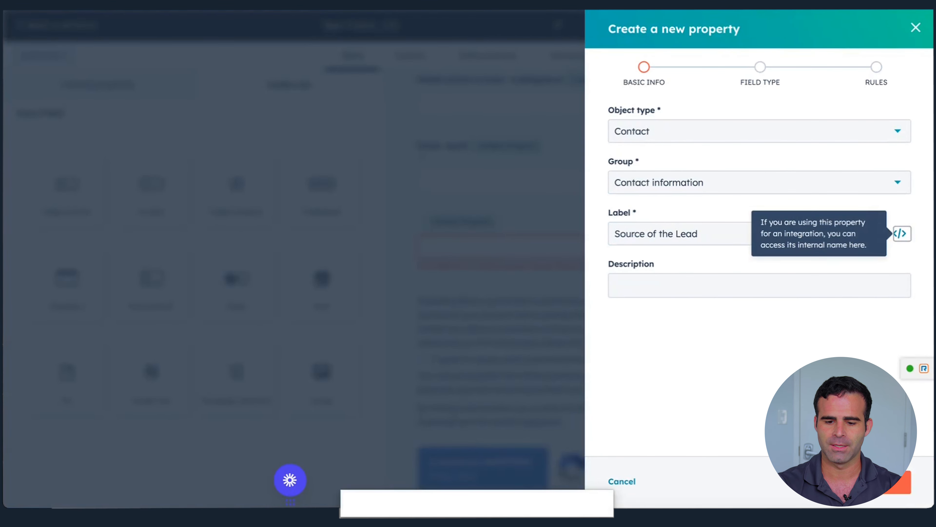
left_click(687, 282)
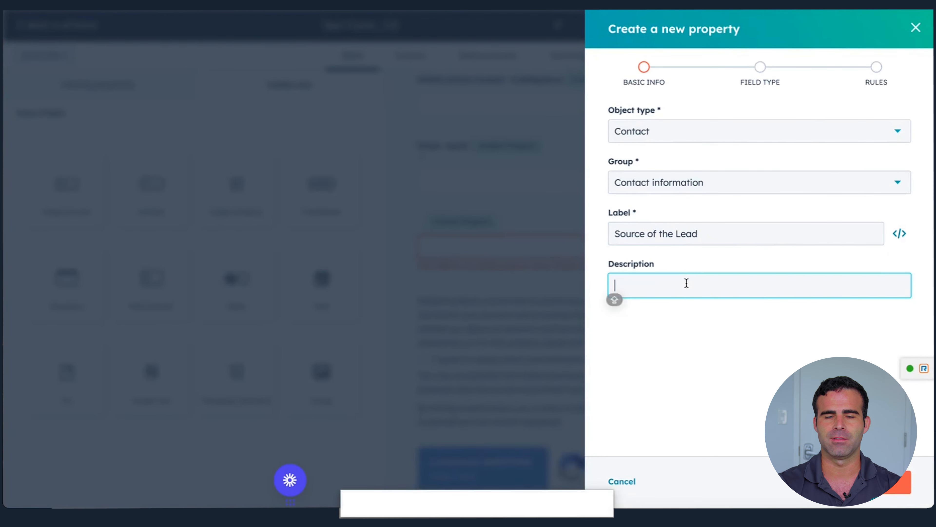
type("How ")
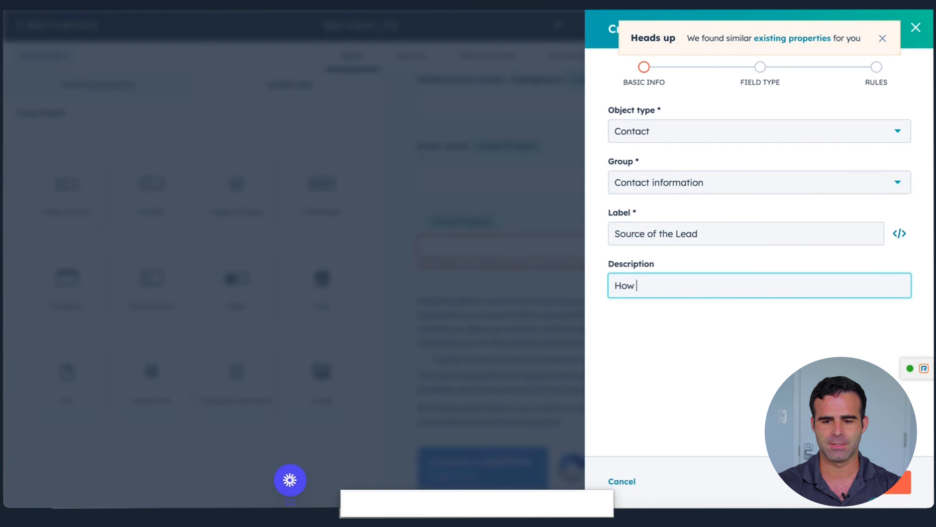
type("did you hear about us?")
left_click(900, 482)
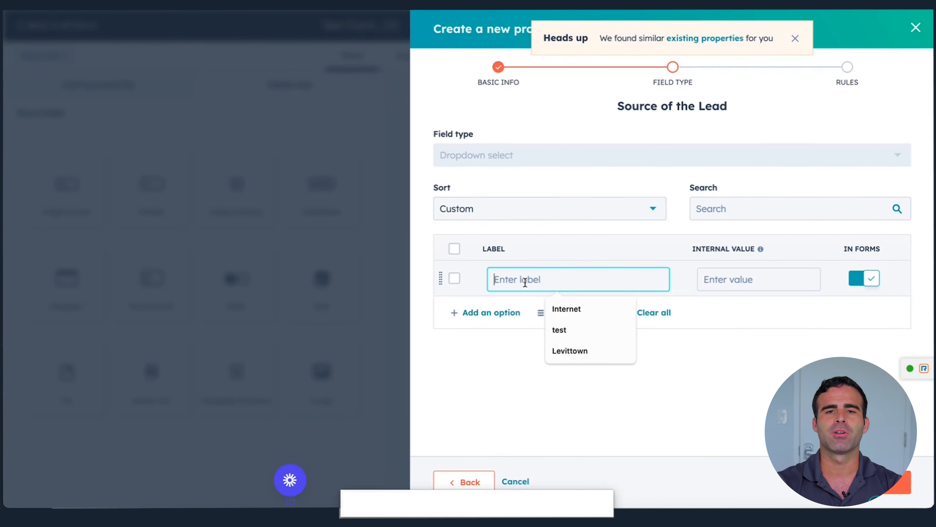
Add the dropdown options Internet, Word of Mouth and Referral, and create the property
type("Internet")
key("Return")
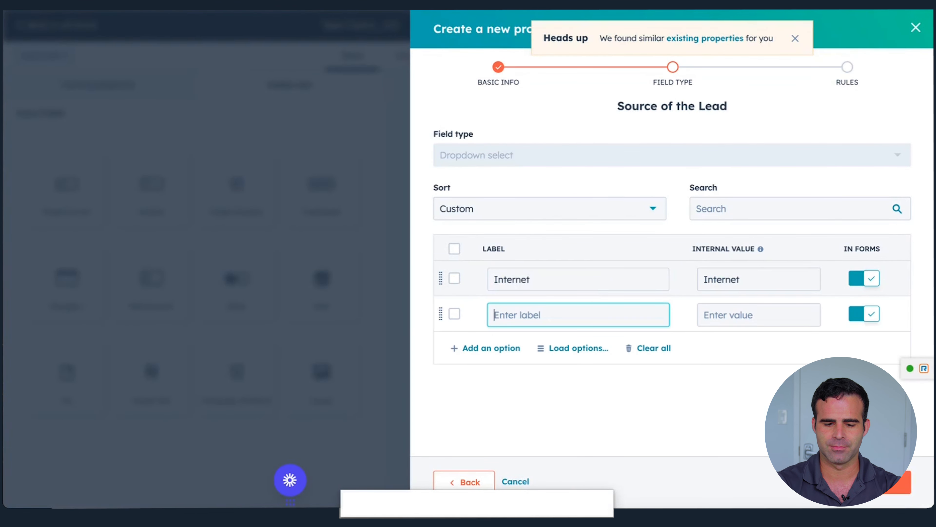
type("Word of Mouth")
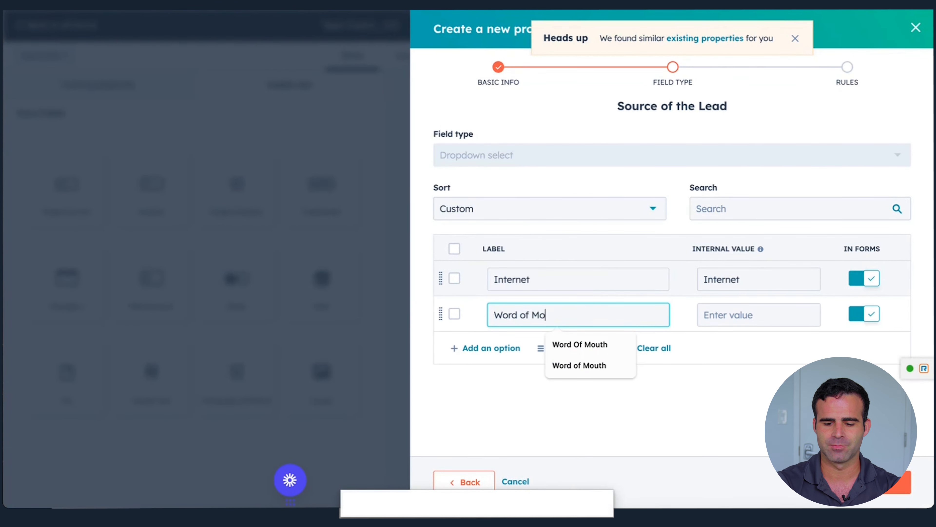
key("Return")
left_click(587, 316)
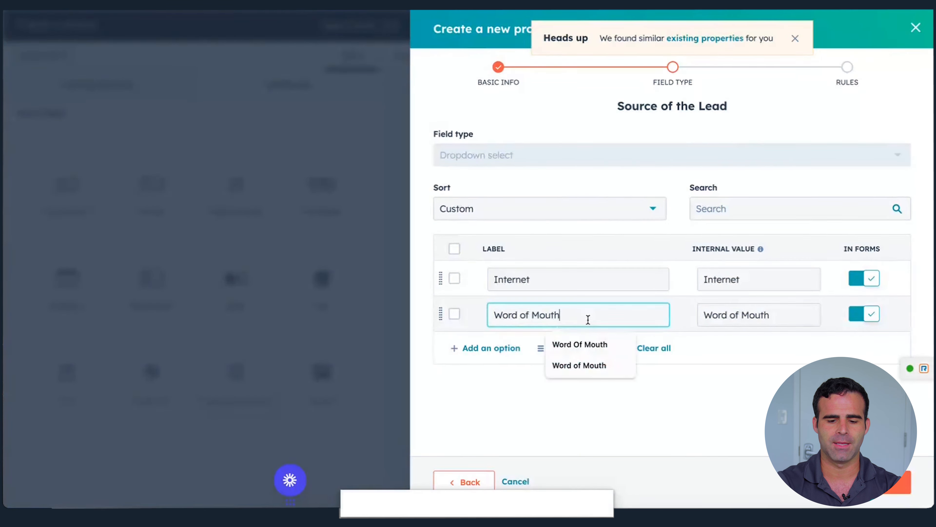
key("Return")
type("Referral")
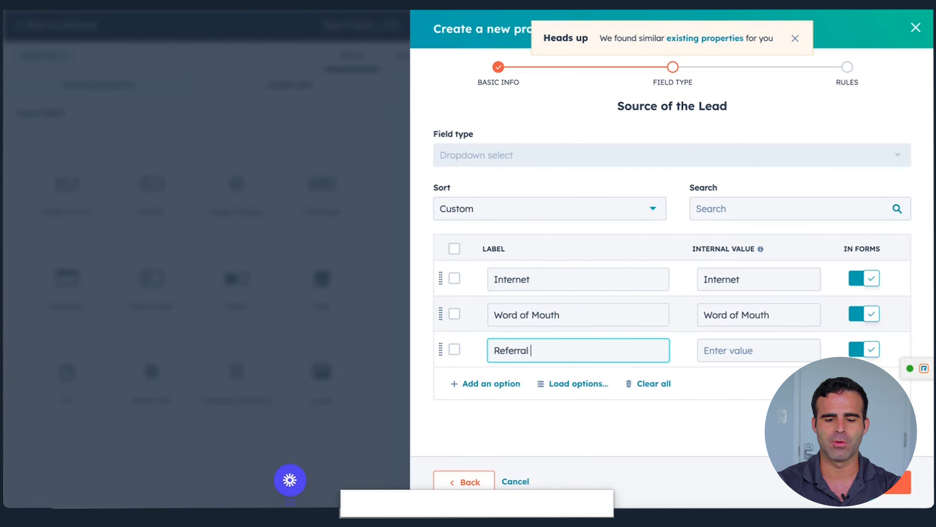
key("Return")
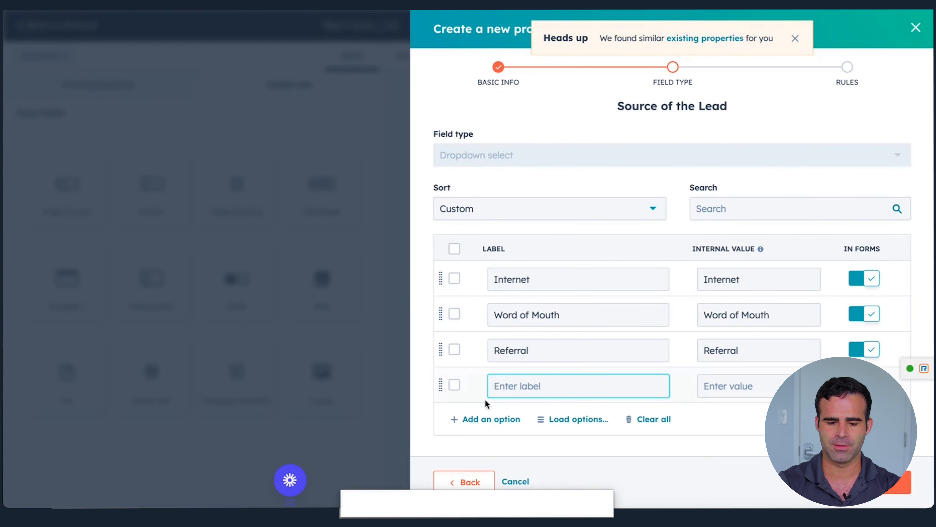
key("BackSpace")
left_click(882, 482)
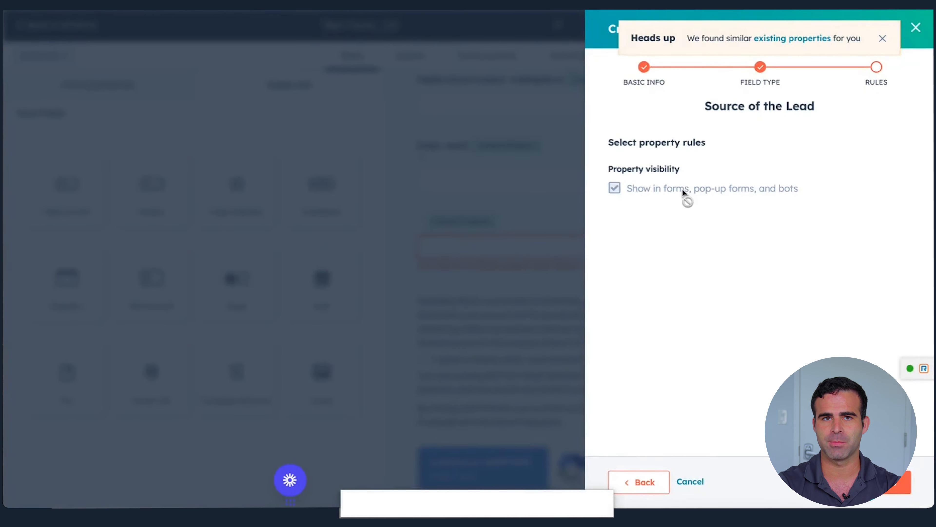
left_click(897, 482)
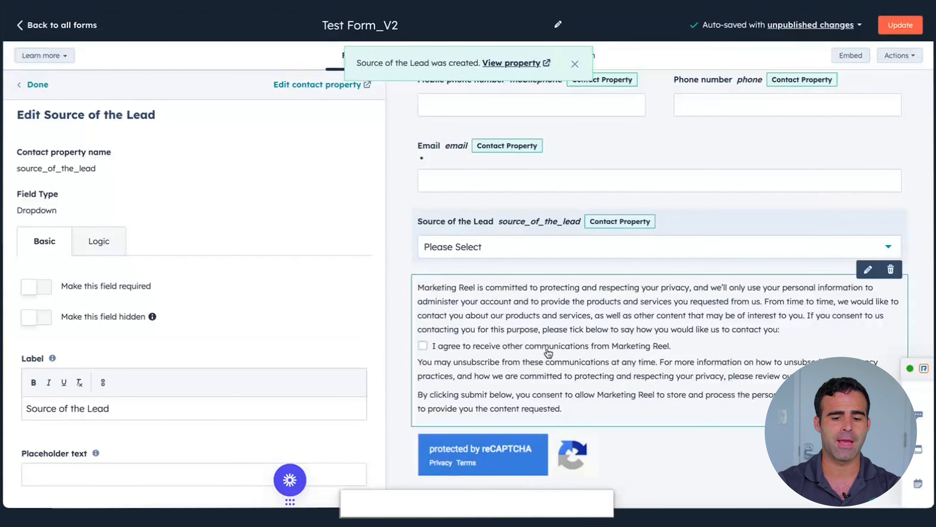
Review the Source of the Lead field's label, placeholder and options in its settings, and make the field hidden
left_click(509, 235)
left_click(823, 207)
scroll(199, 240, "down", 2)
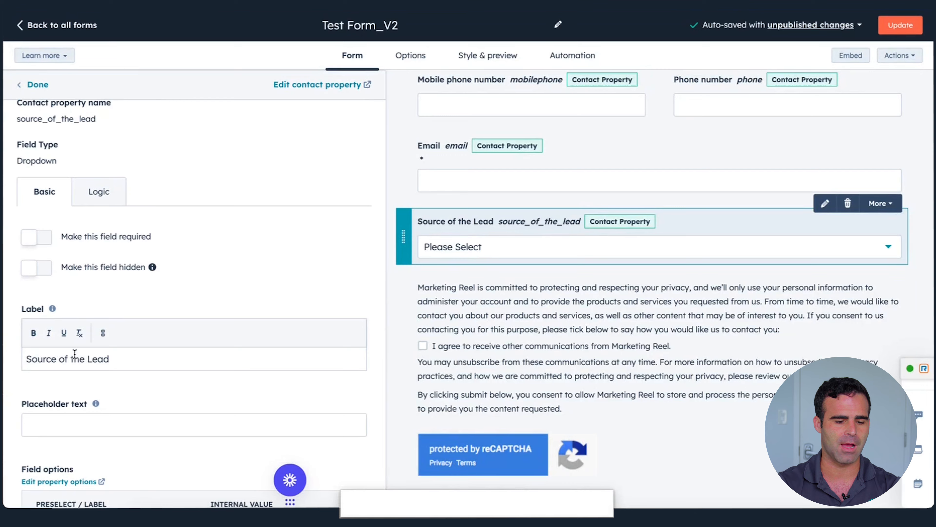
scroll(75, 353, "down", 4)
scroll(75, 353, "down", 3)
scroll(75, 353, "up", 5)
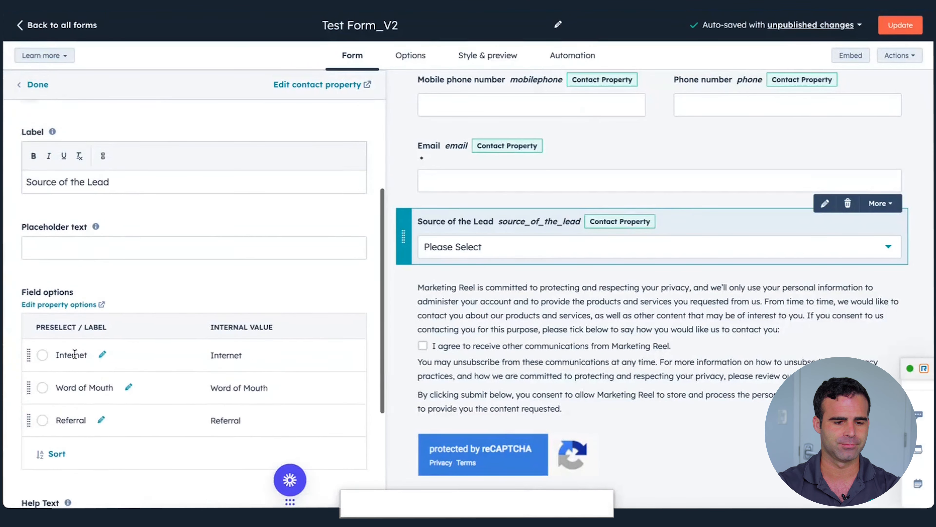
scroll(74, 353, "up", 2)
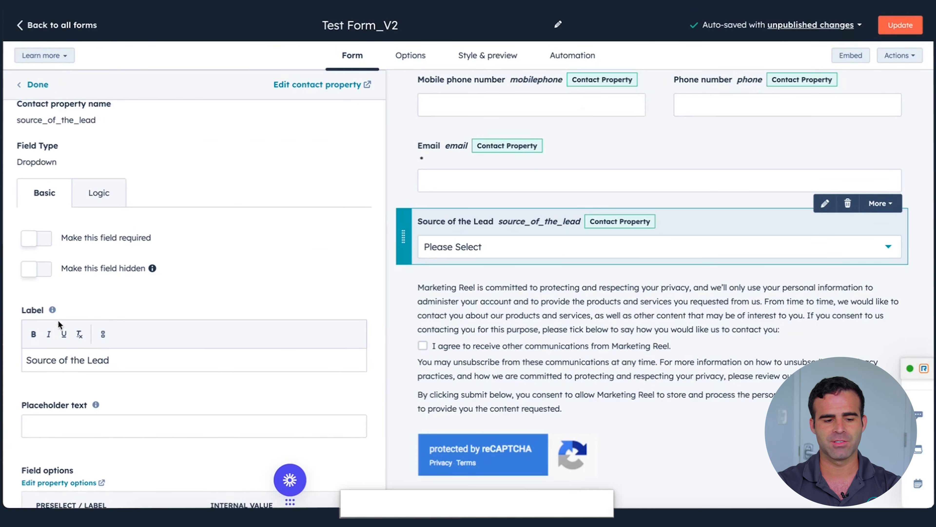
left_click(30, 272)
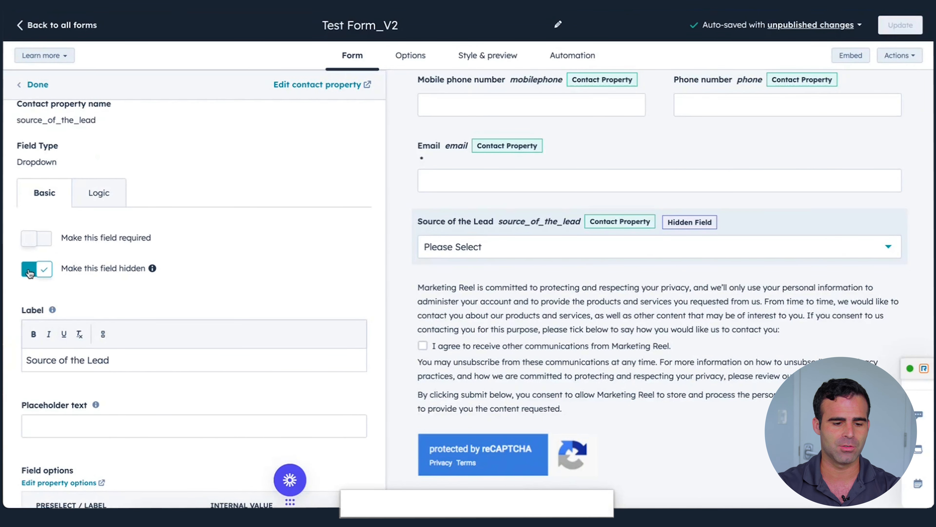
scroll(107, 314, "down", 5)
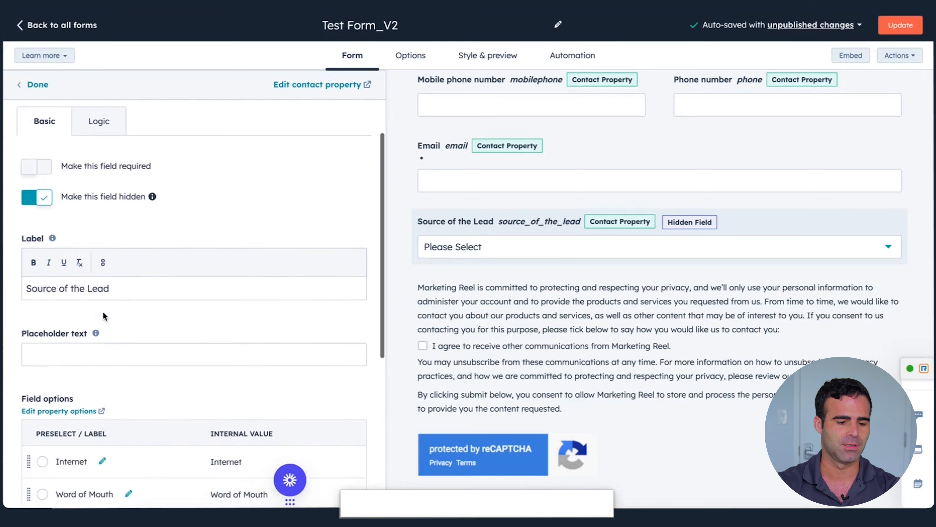
Preselect the Internet option for the Source of the Lead field and turn off its hidden setting
scroll(104, 316, "down", 5)
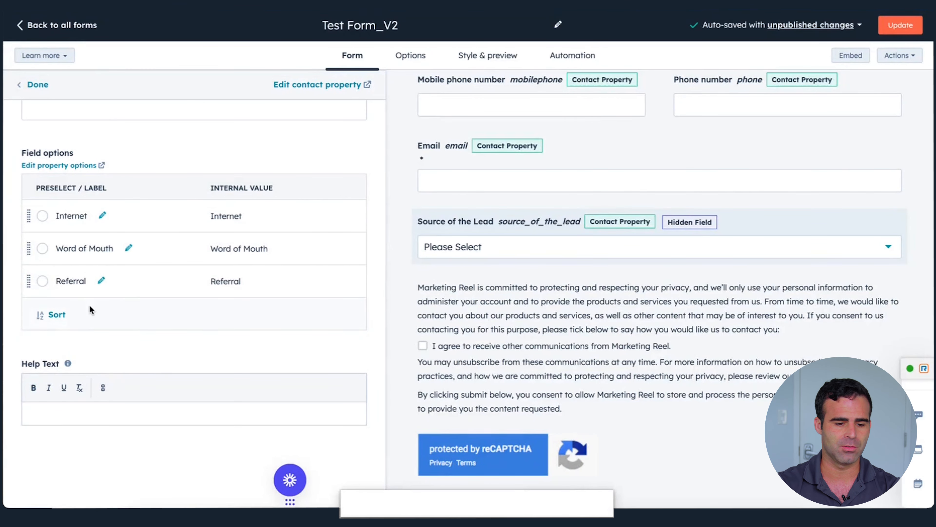
left_click(42, 216)
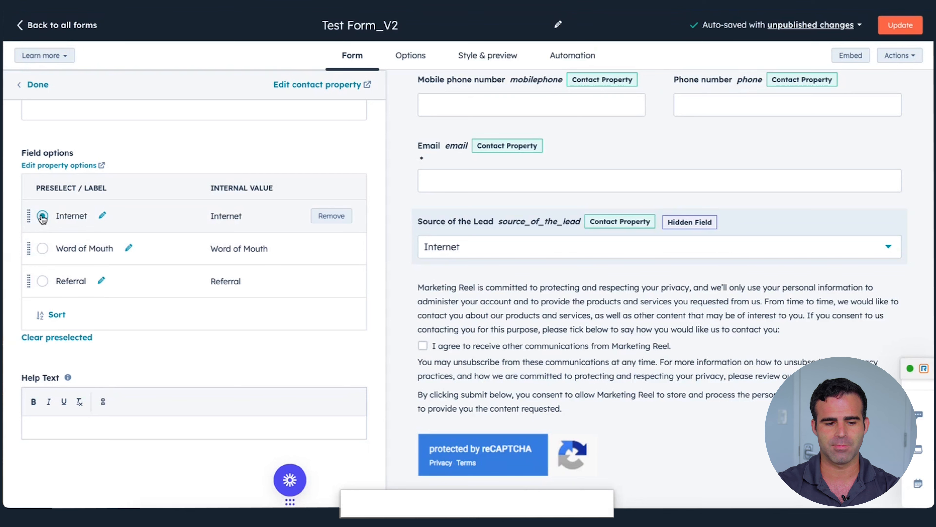
scroll(159, 153, "up", 7)
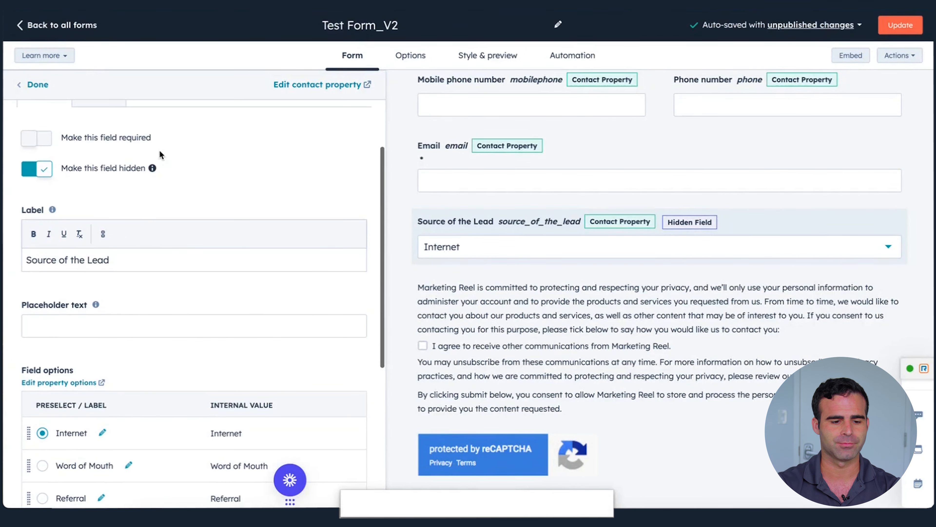
left_click(36, 170)
scroll(94, 202, "up", 5)
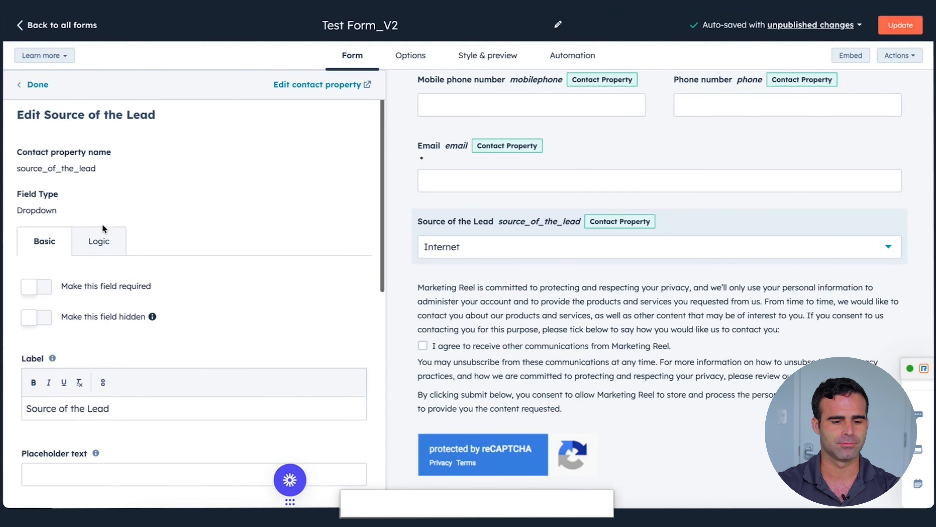
Review the Source of the Lead field's logic options and add the Company name property to the queued progressive fields
left_click(98, 241)
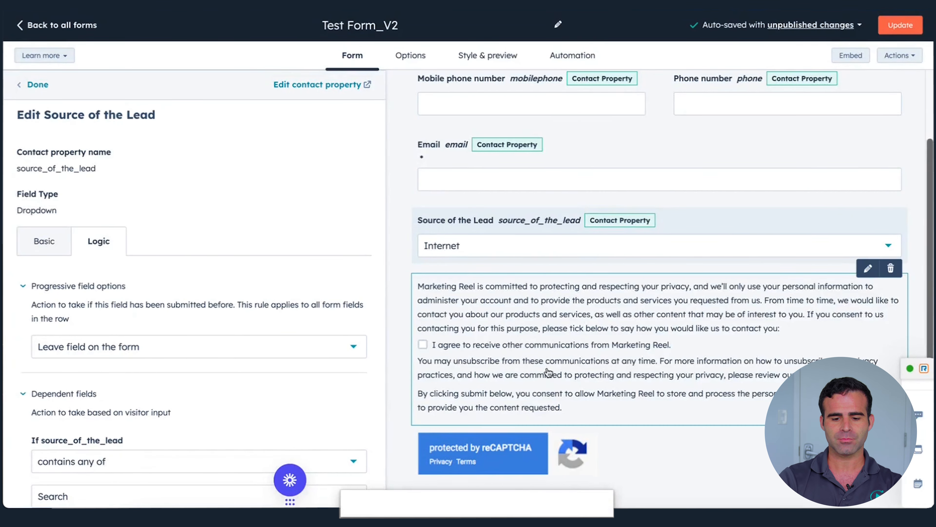
scroll(547, 367, "down", 4)
left_click(425, 456)
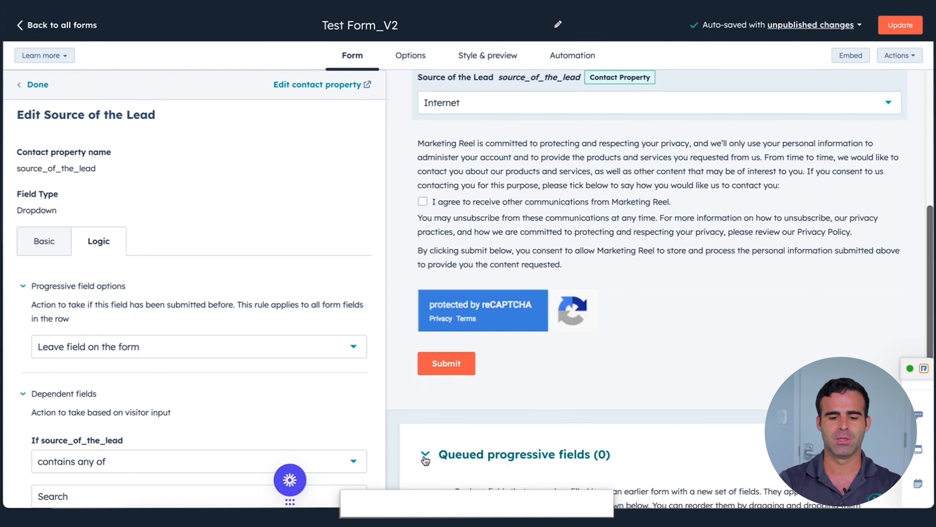
scroll(426, 460, "down", 3)
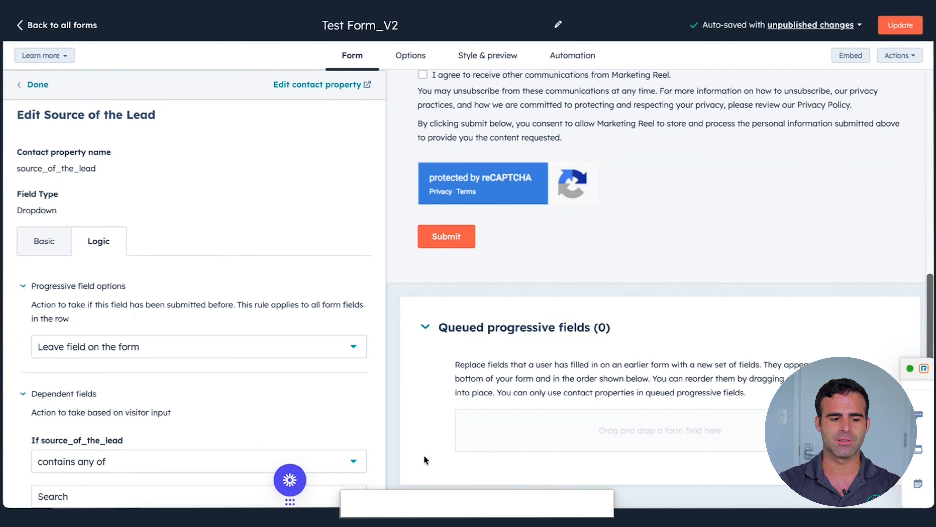
left_click(43, 84)
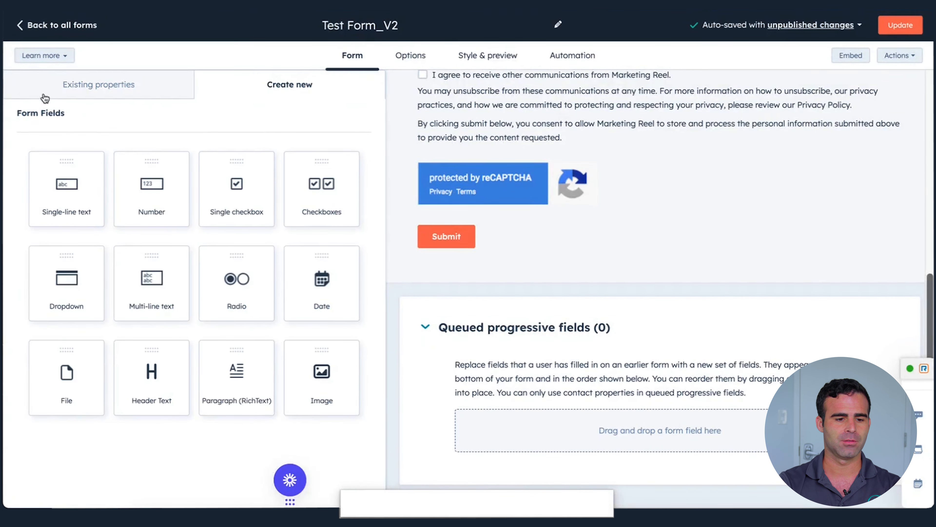
left_click(85, 86)
scroll(132, 279, "down", 3)
left_click_drag(92, 369, 627, 421)
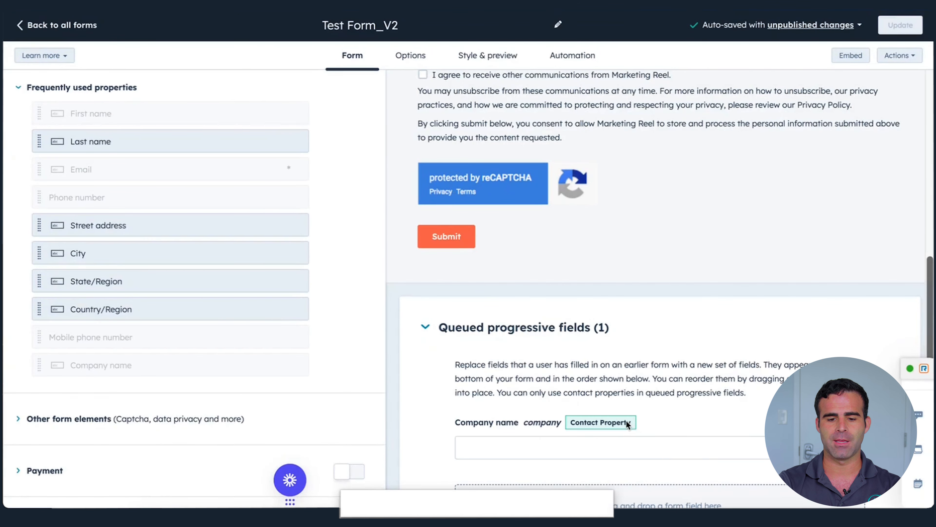
scroll(527, 315, "down", 2)
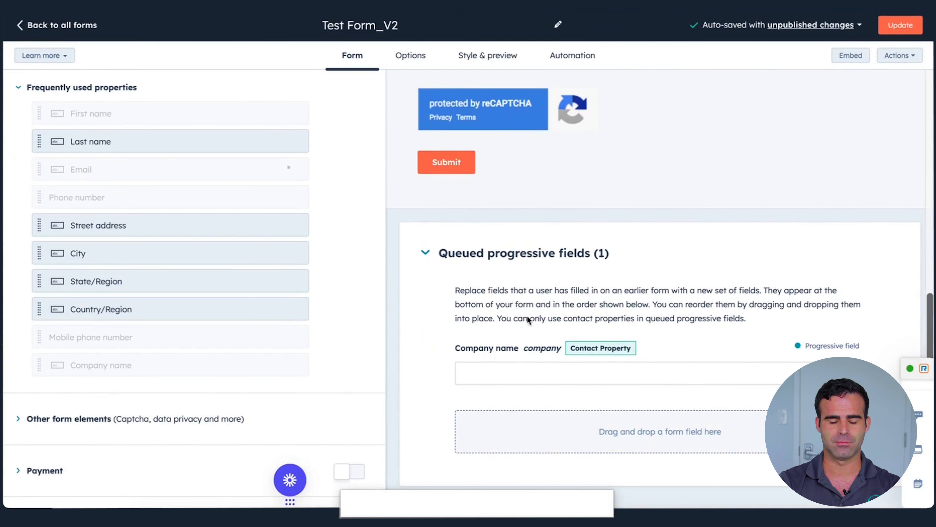
Set the First name field's progressive option to Replace with queued progressive field
scroll(528, 316, "up", 10)
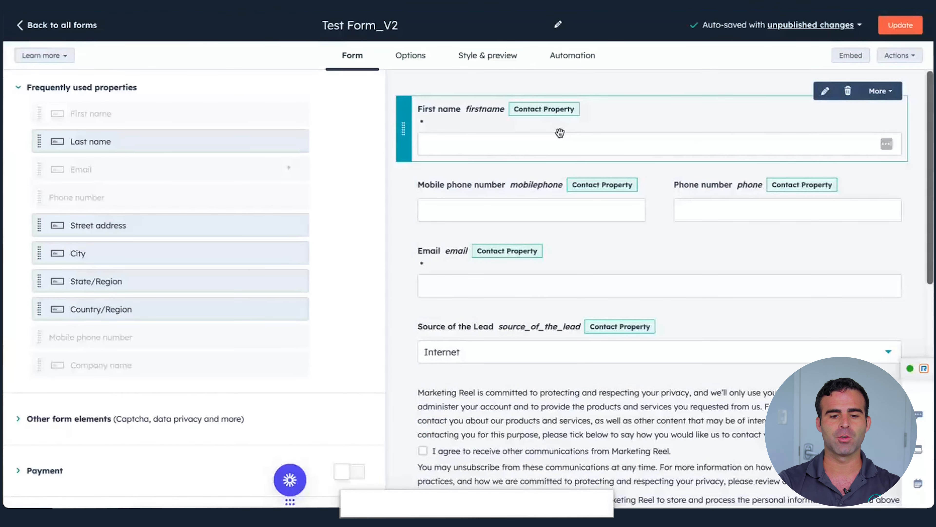
left_click(825, 92)
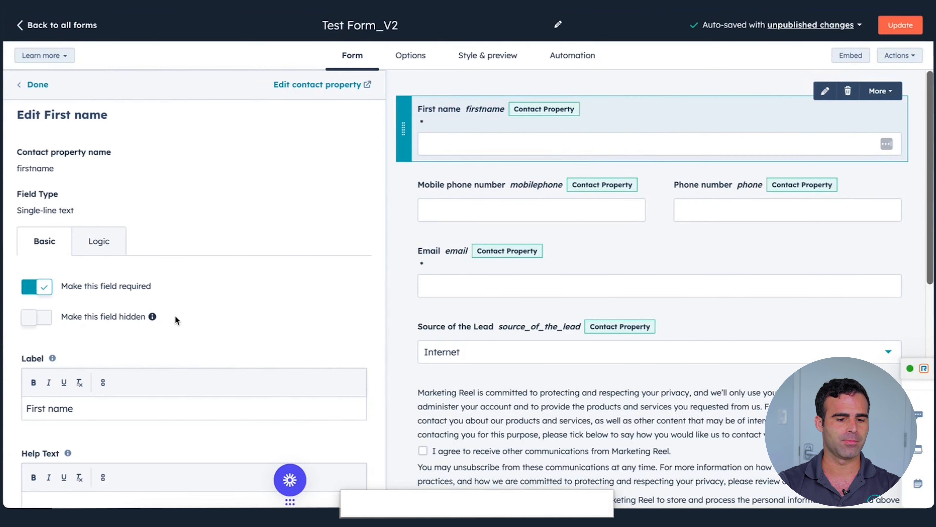
left_click(99, 242)
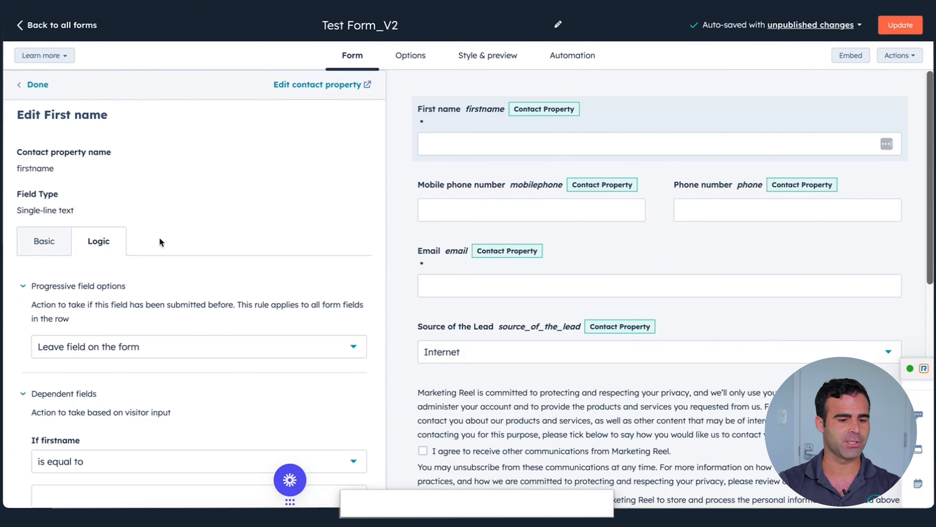
scroll(196, 233, "down", 4)
left_click(183, 212)
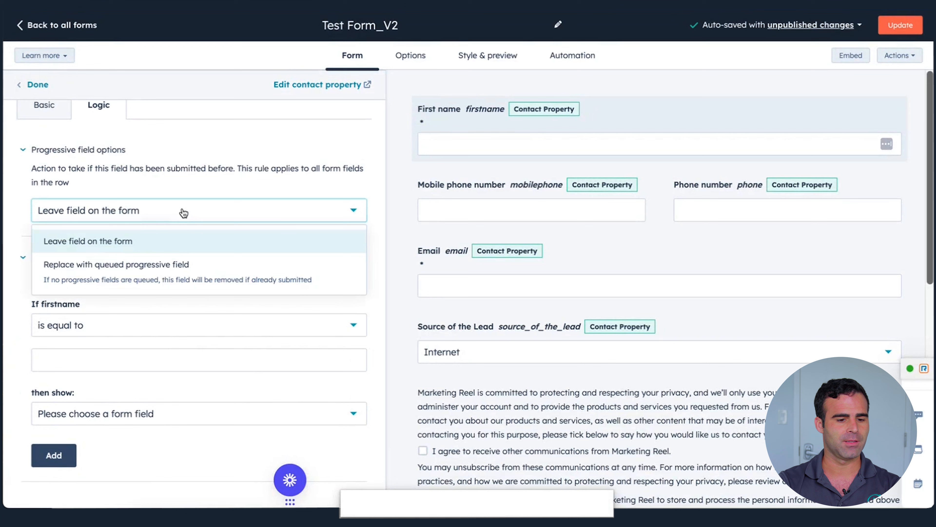
left_click(165, 264)
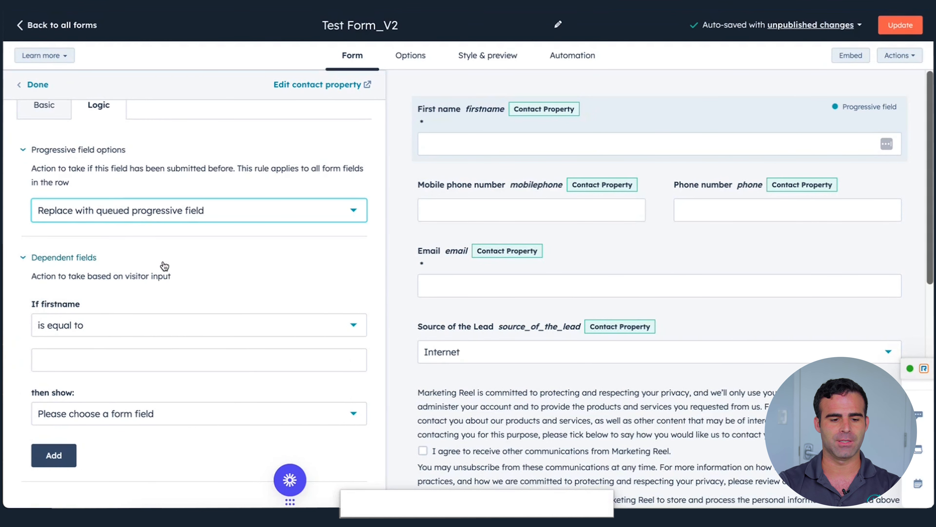
left_click(228, 76)
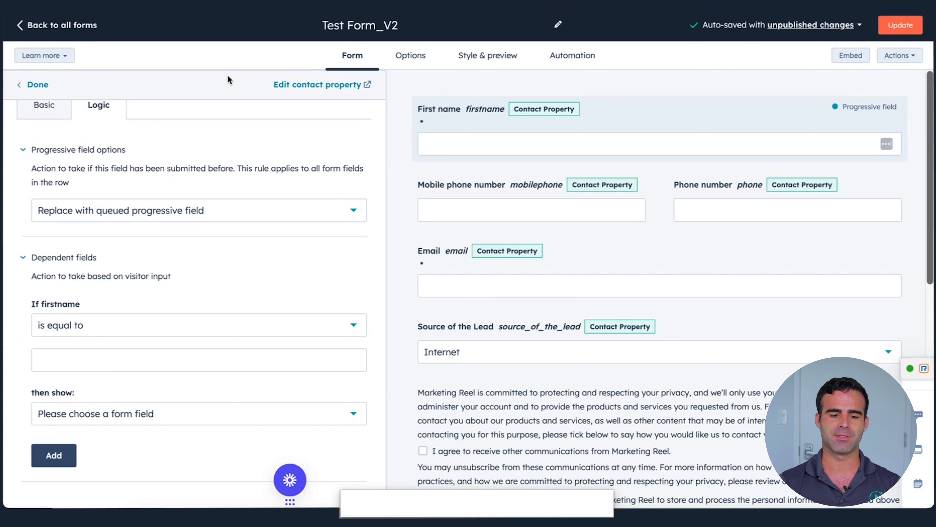
left_click(195, 150)
left_click(195, 151)
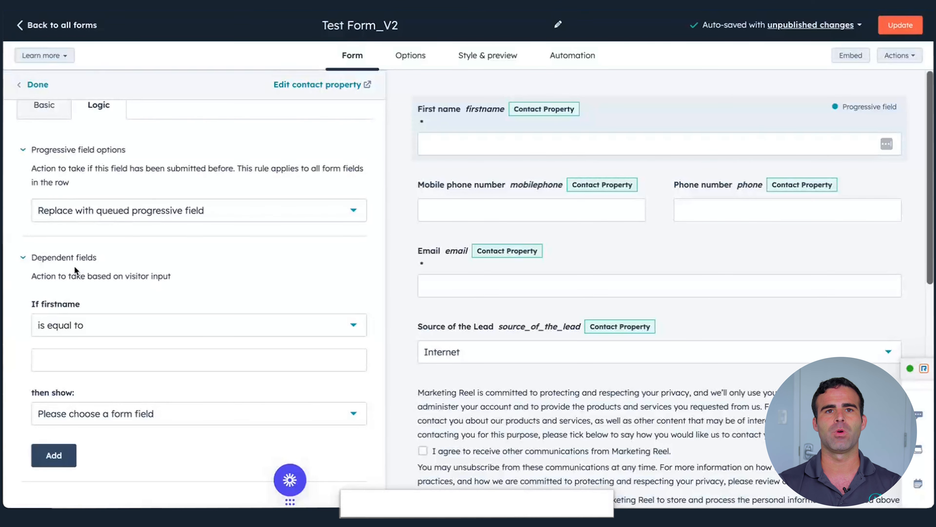
Review the Source of the Lead field's basic settings, including its label, placeholder and preselect options
mouse_move(474, 330)
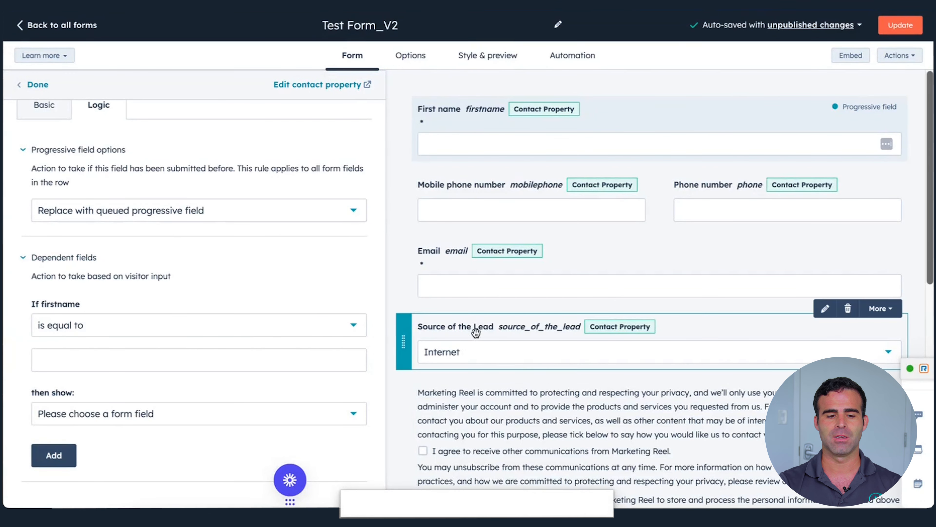
left_click(498, 331)
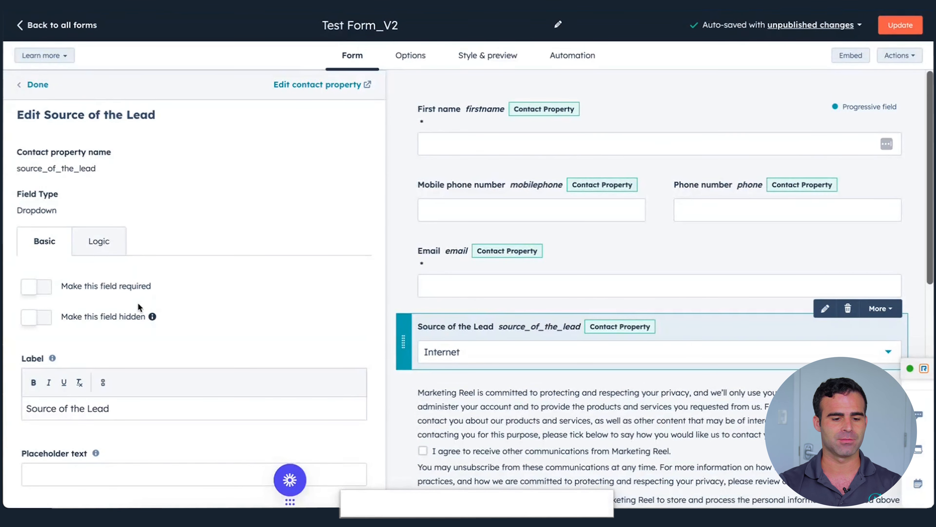
scroll(137, 302, "down", 6)
scroll(137, 302, "down", 2)
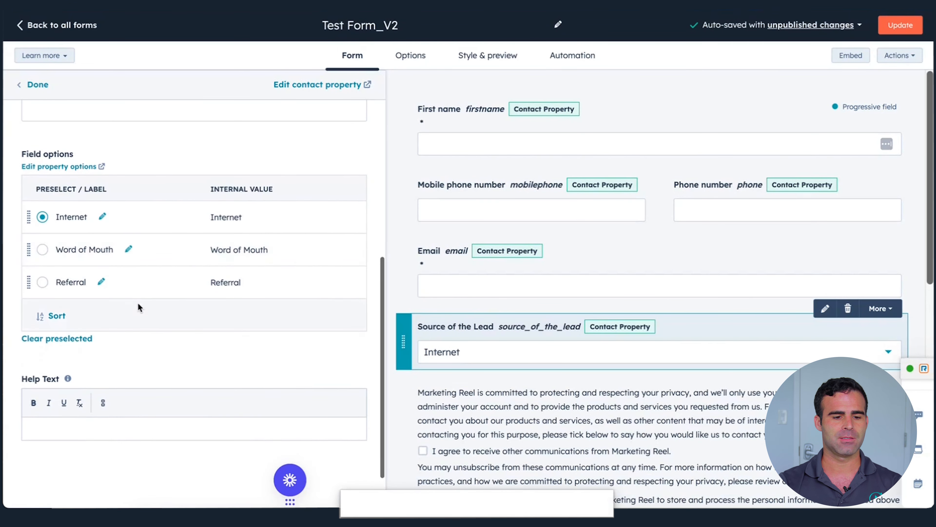
scroll(138, 302, "up", 10)
scroll(137, 303, "down", 2)
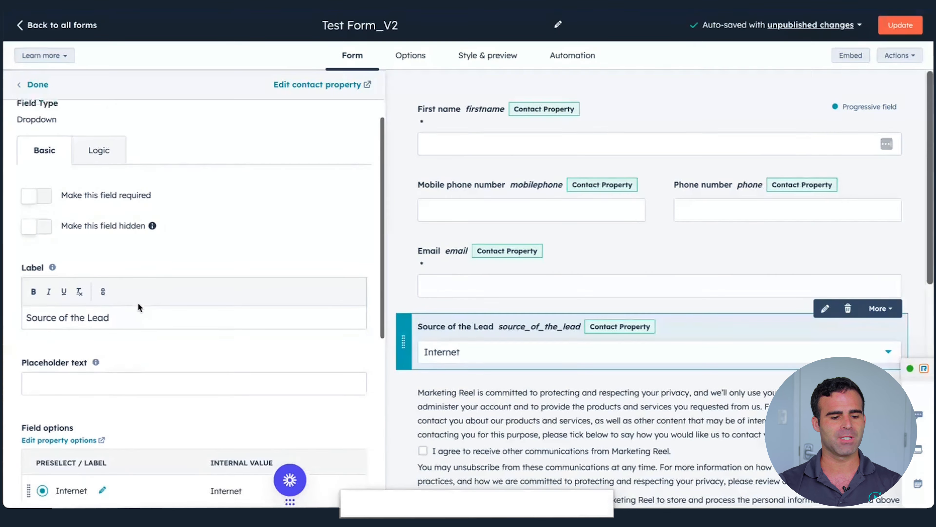
scroll(138, 302, "up", 3)
scroll(87, 287, "down", 3)
scroll(111, 295, "up", 3)
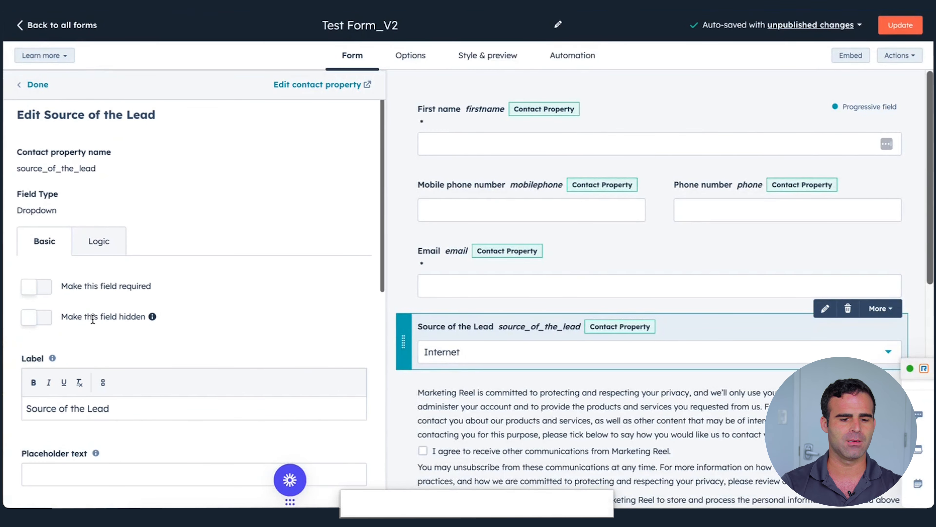
left_click(102, 249)
scroll(200, 348, "down", 4)
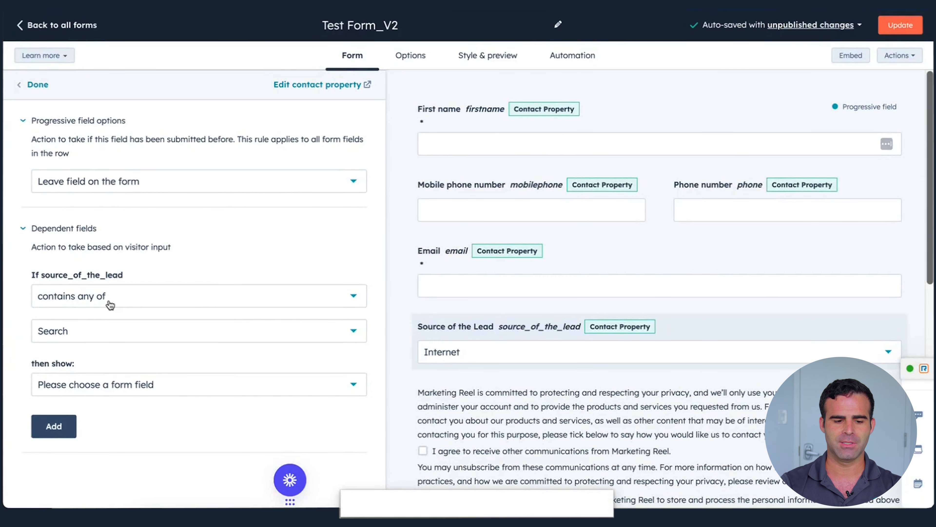
left_click(130, 334)
left_click(75, 408)
left_click(141, 491)
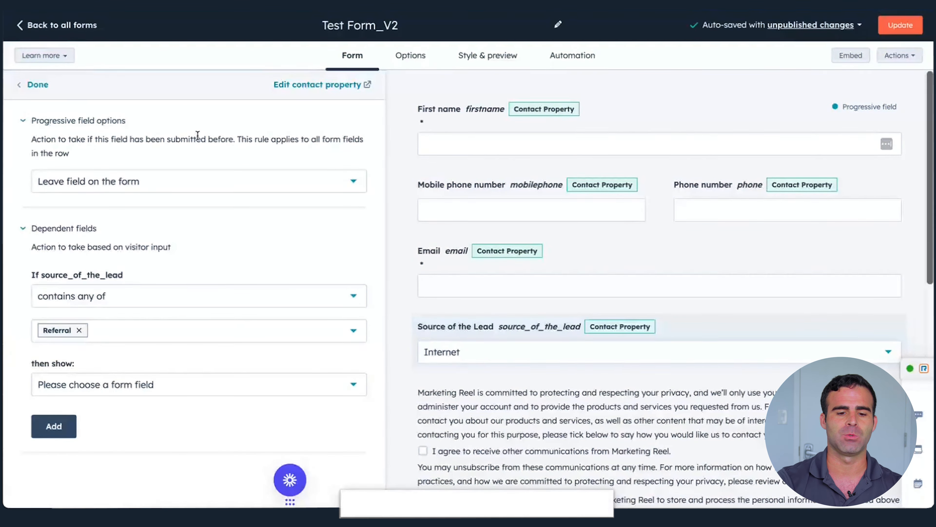
left_click(37, 86)
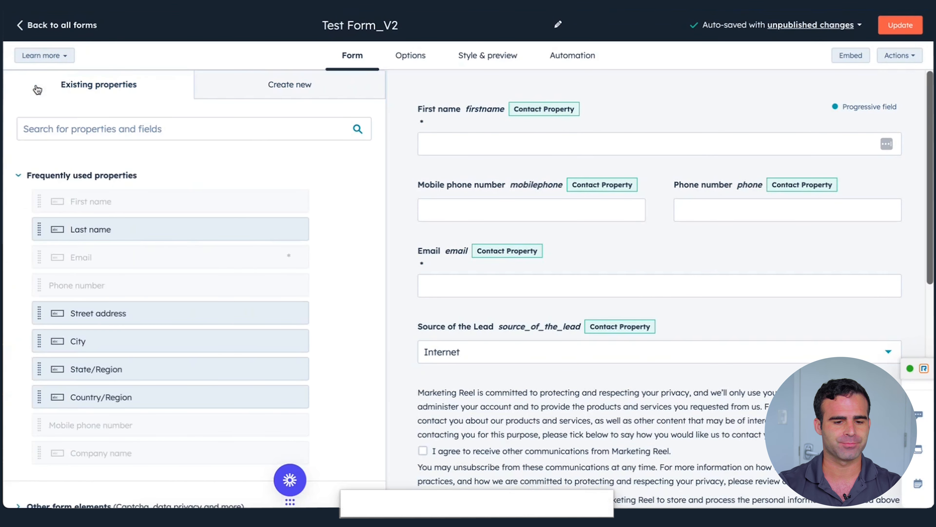
Add a new single-line text field below Source of the Lead and label its contact property "Referral Name"
left_click(311, 88)
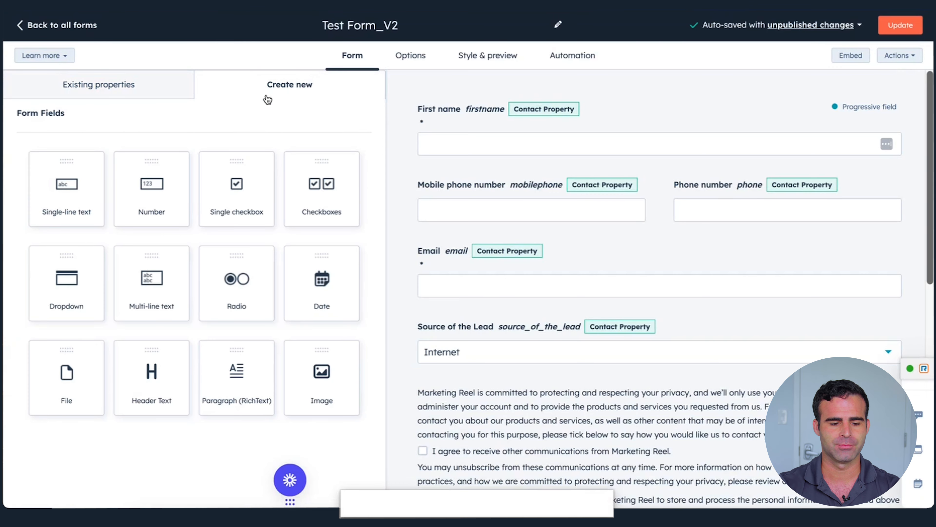
left_click(66, 223)
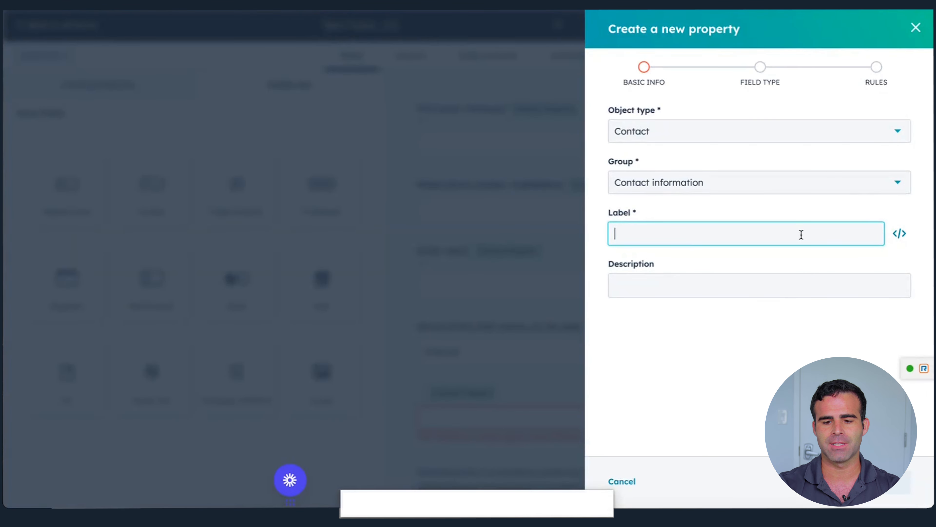
type("rE")
key("BackSpace")
key("BackSpace")
type("R")
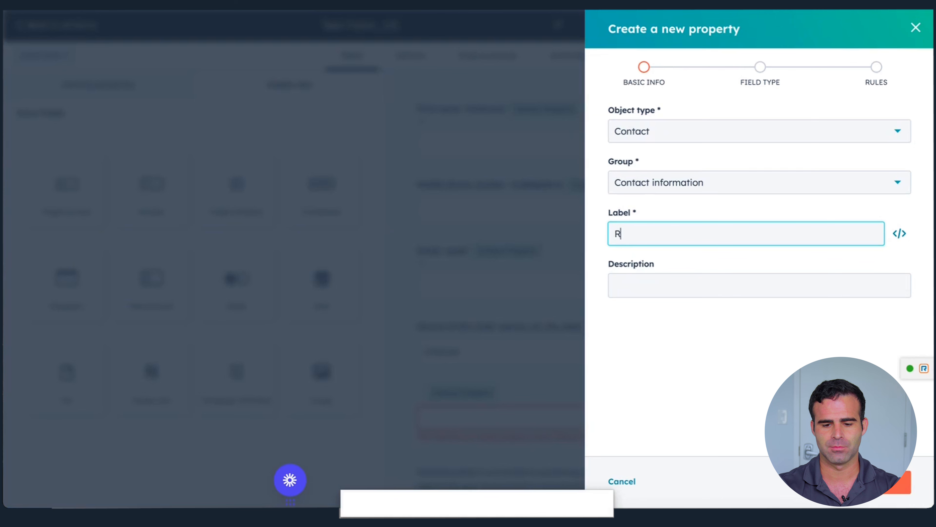
type("eferral Name")
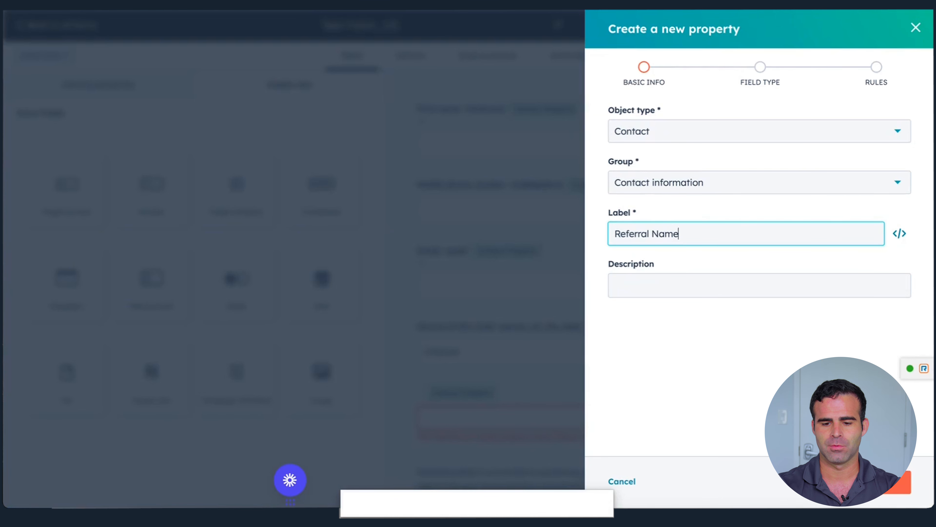
Describe the new property as "Referral Name", keep the single-line text type, and create it
key("Tab")
key("Tab")
type("Referral Name")
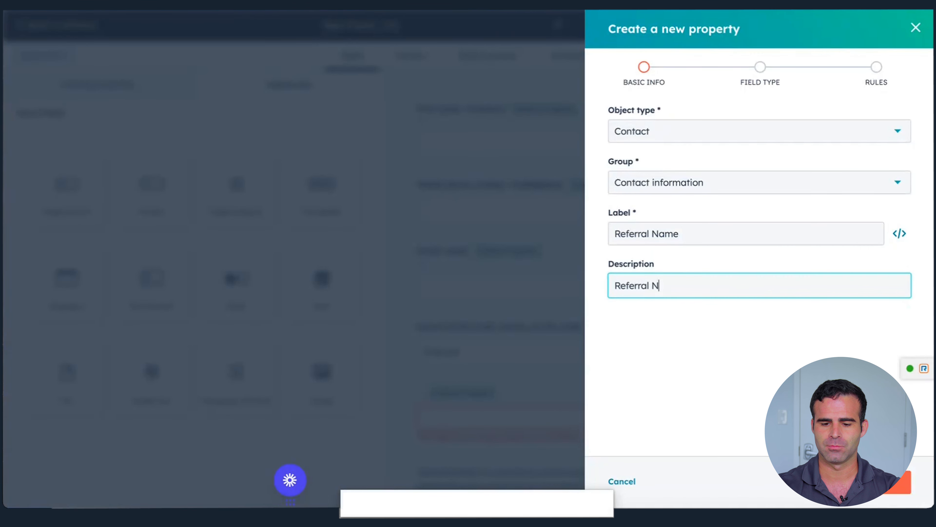
key("Return")
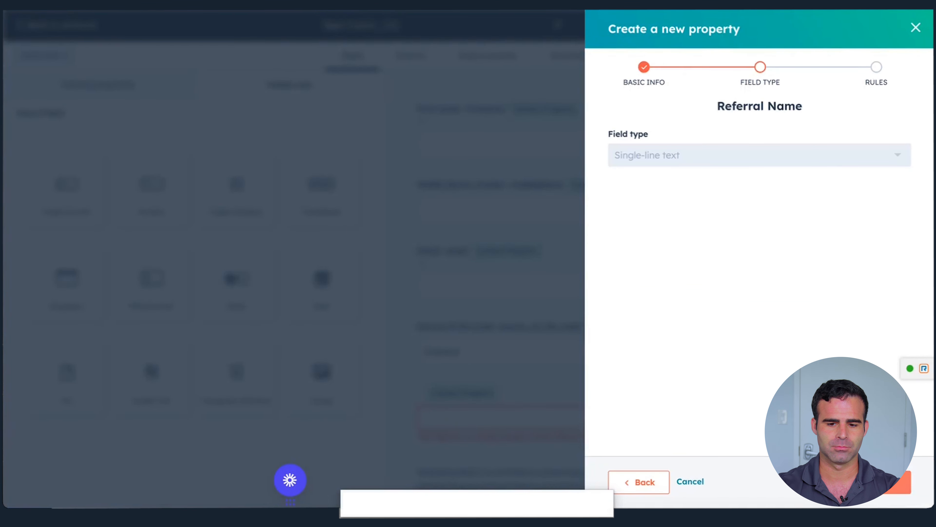
left_click(885, 482)
left_click(885, 482)
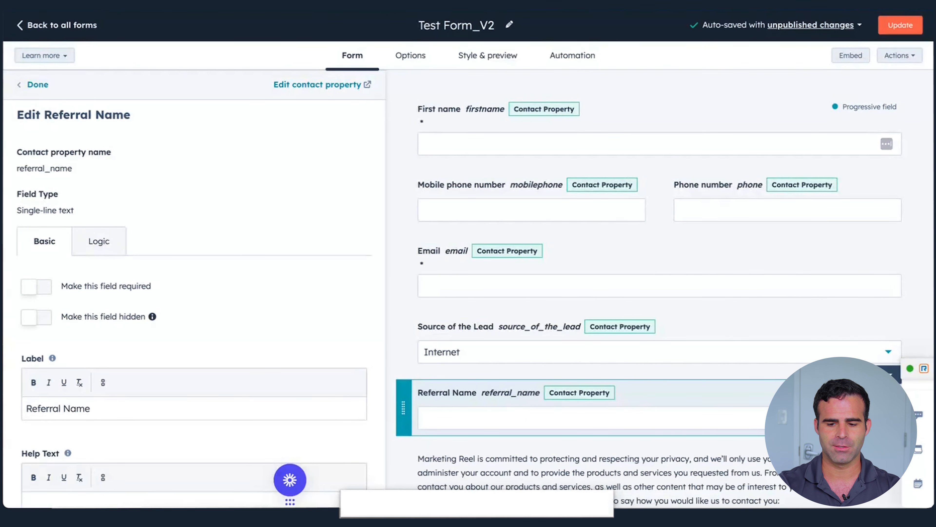
Remove the standalone Referral Name field from the form and open the Source of the Lead field's dependent-field logic
left_click(848, 374)
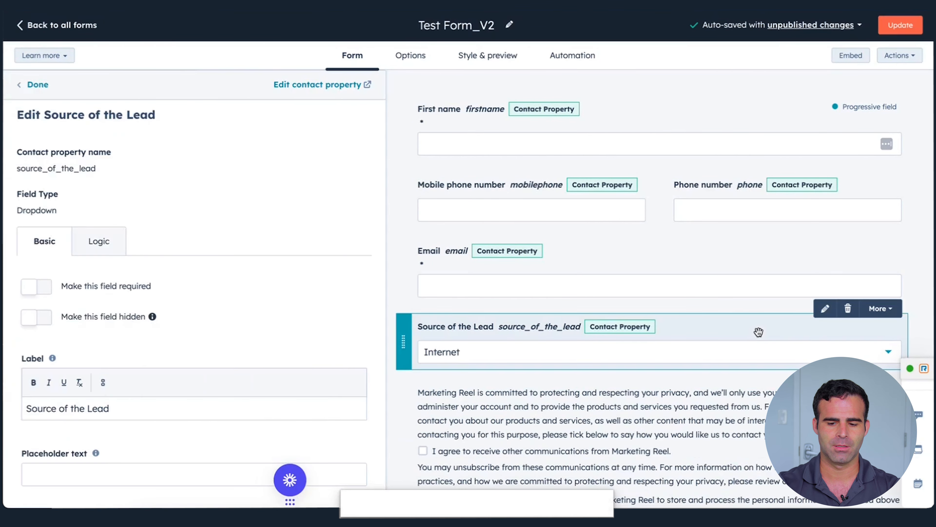
left_click(825, 310)
left_click(825, 311)
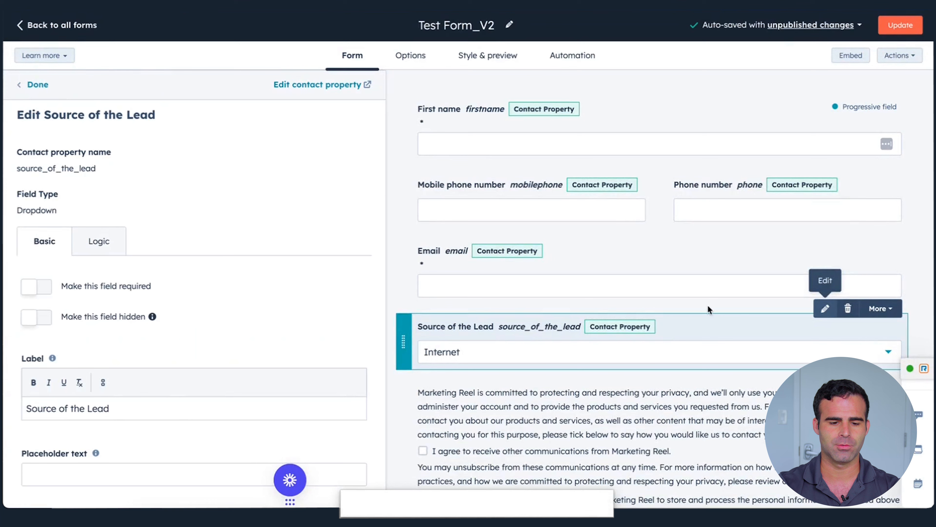
left_click(98, 241)
scroll(198, 300, "down", 5)
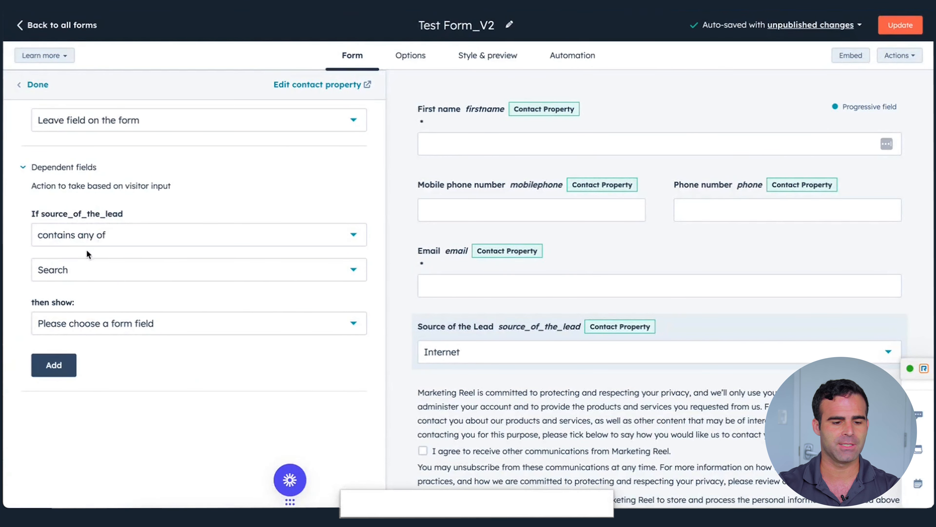
Add a dependent field rule that shows Referral Name if Source of the Lead contains any of Referral
left_click(90, 274)
left_click(90, 348)
left_click(151, 447)
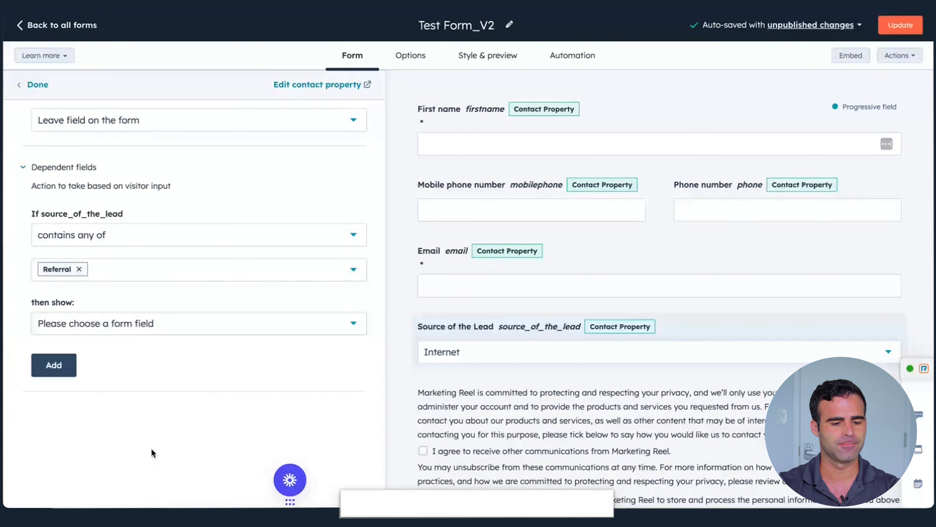
left_click(110, 327)
type("referr")
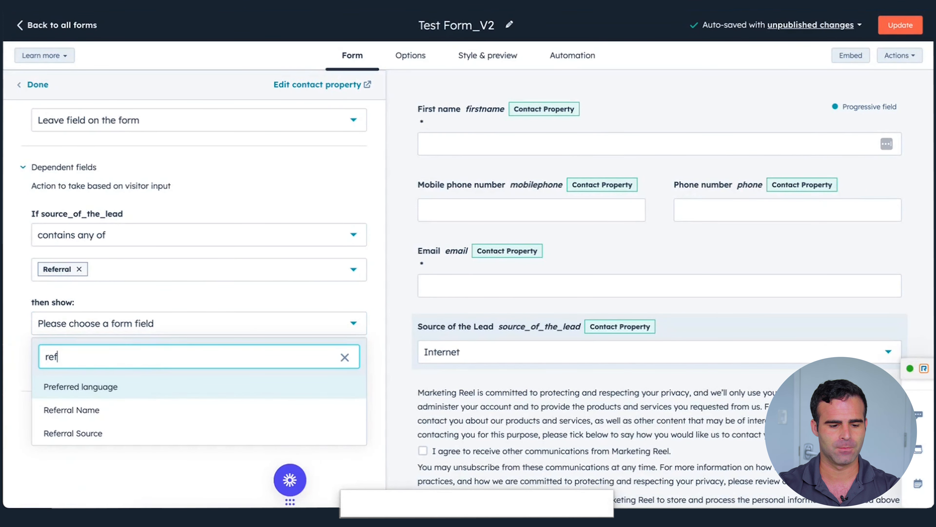
left_click(149, 411)
left_click(149, 410)
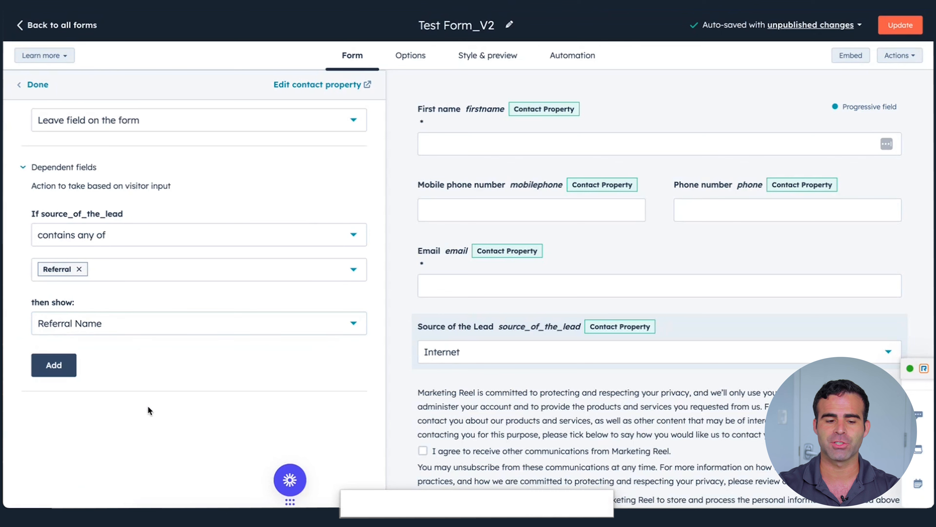
left_click(55, 365)
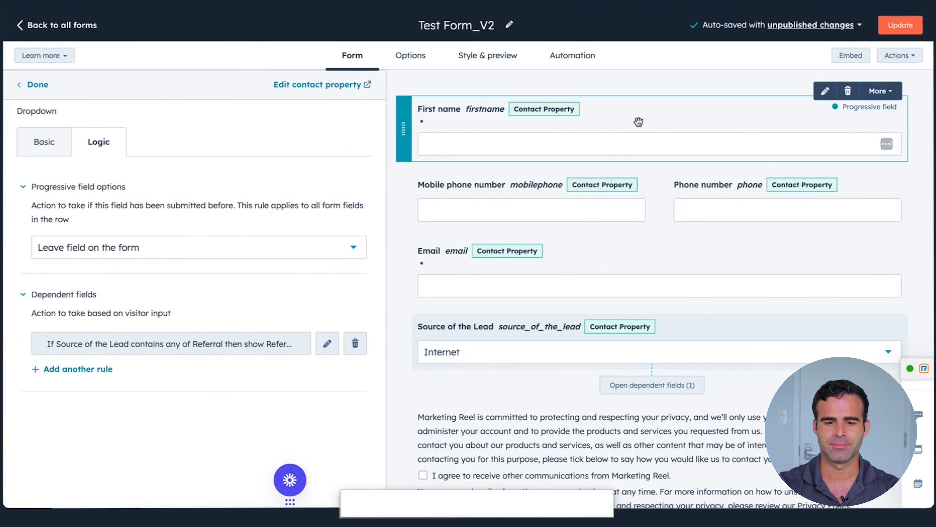
Review the Source of the Lead field's basic settings and the form's after-submission options
scroll(262, 215, "up", 3)
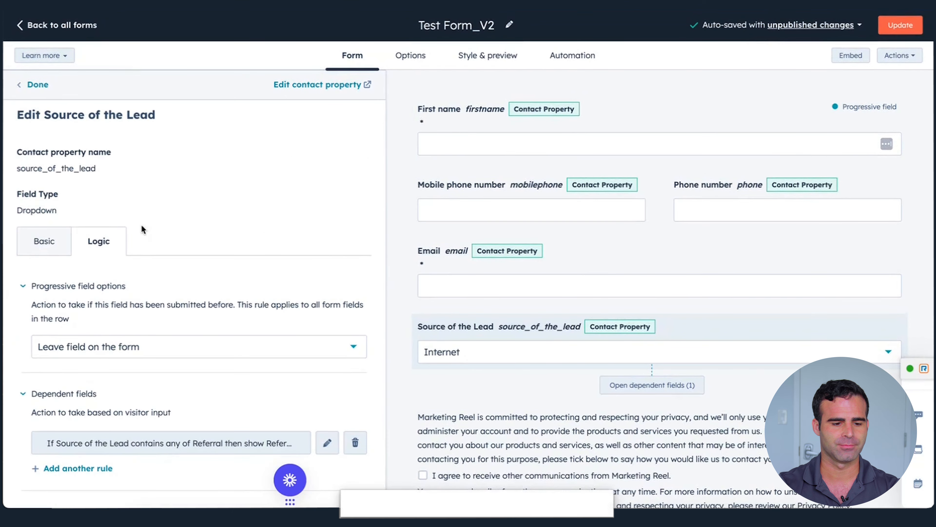
left_click(32, 243)
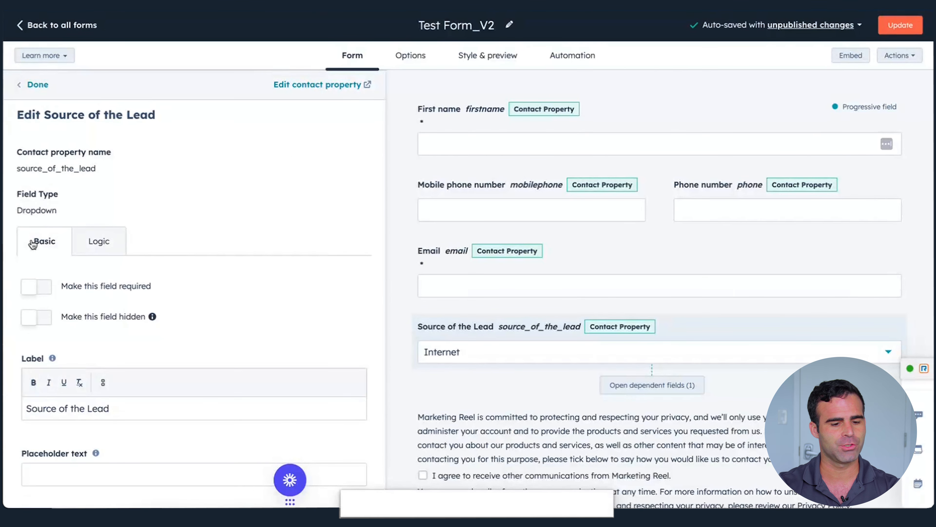
left_click(410, 56)
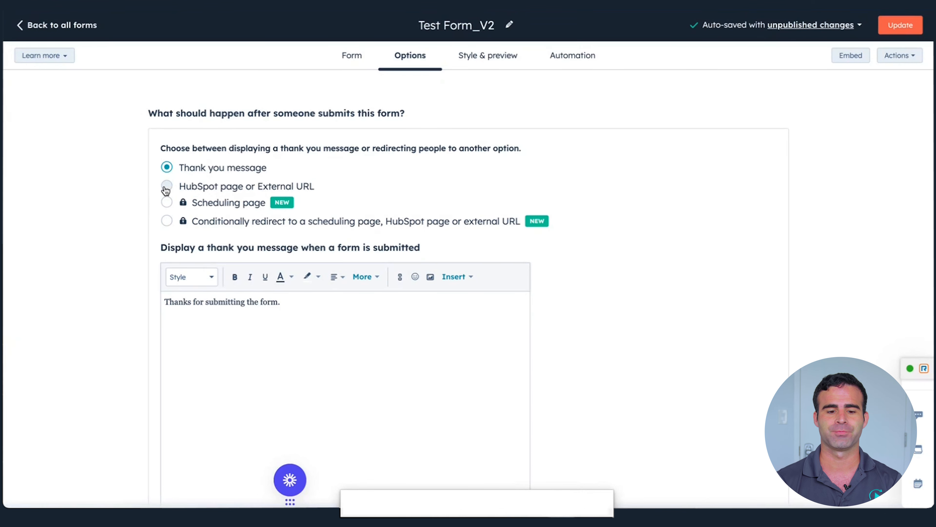
Try the Linear, Sharp and Round input themes on the form and return to the Default theme
left_click(483, 66)
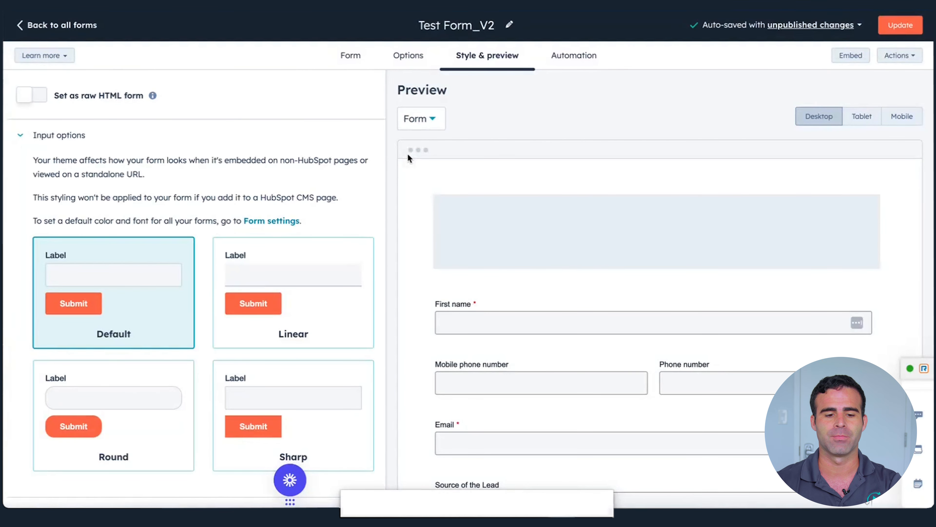
scroll(261, 162, "down", 2)
scroll(262, 162, "down", 1)
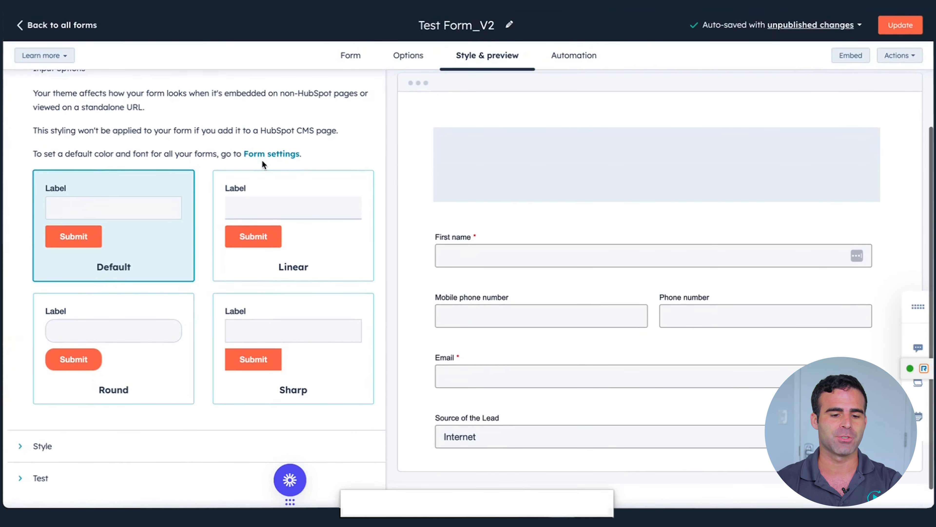
left_click(278, 226)
left_click(269, 328)
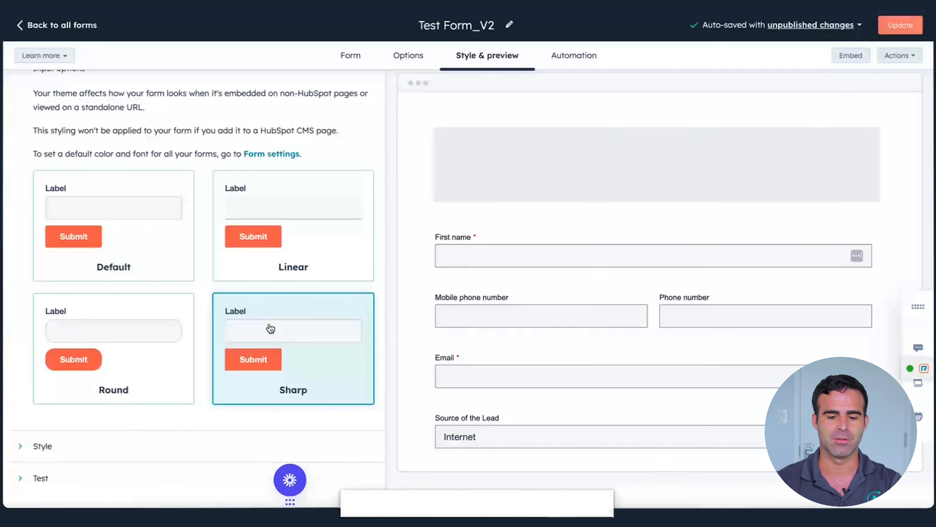
left_click(96, 334)
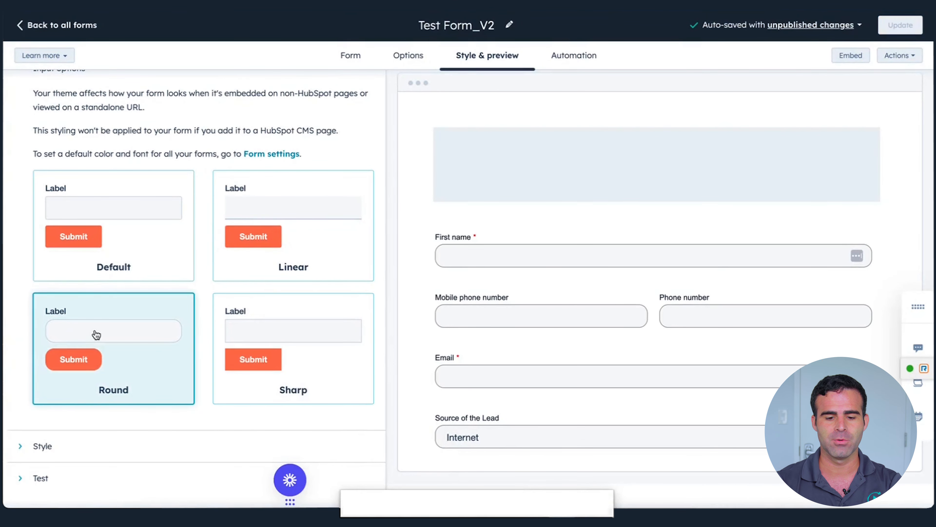
left_click(114, 229)
scroll(114, 230, "down", 1)
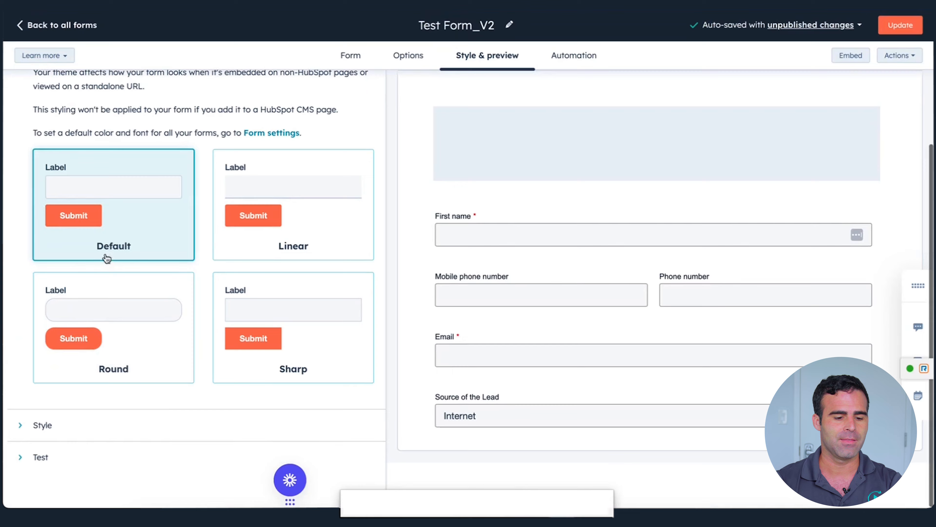
Examine the form's style settings for width, font family, text colors and sizes, thank you message and button
left_click(43, 430)
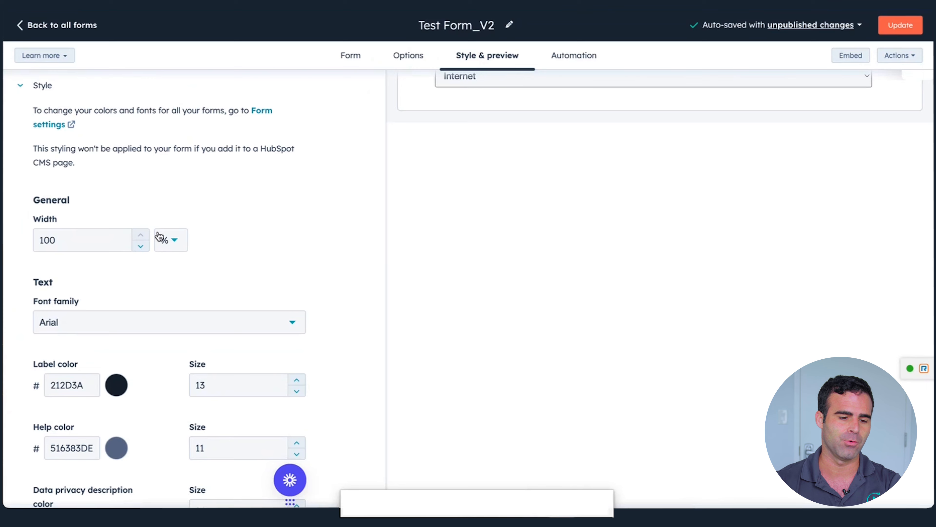
scroll(138, 288, "down", 4)
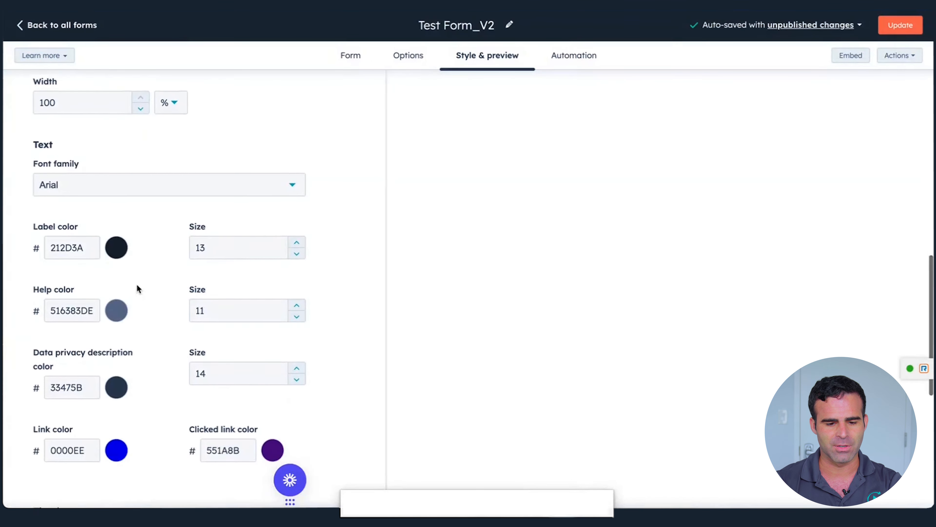
scroll(137, 288, "down", 1)
left_click(207, 176)
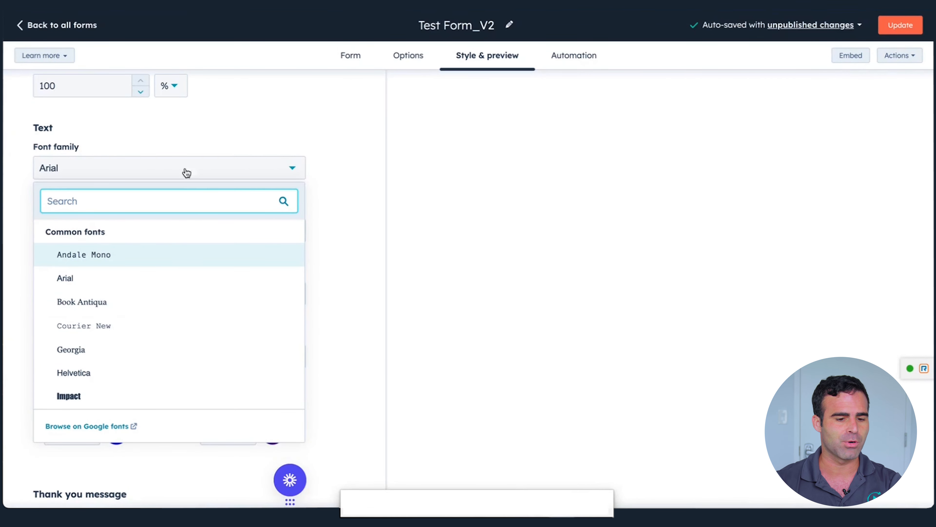
left_click(209, 124)
scroll(172, 273, "down", 7)
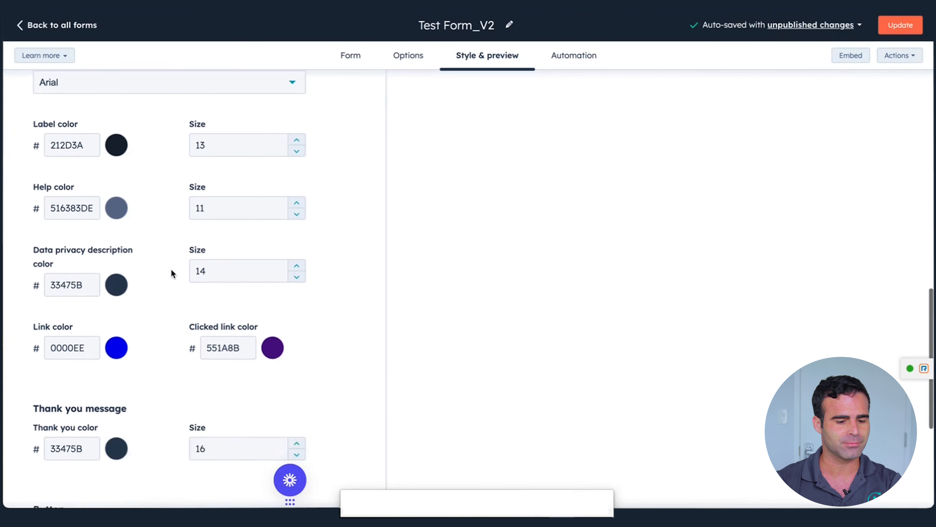
scroll(172, 272, "down", 2)
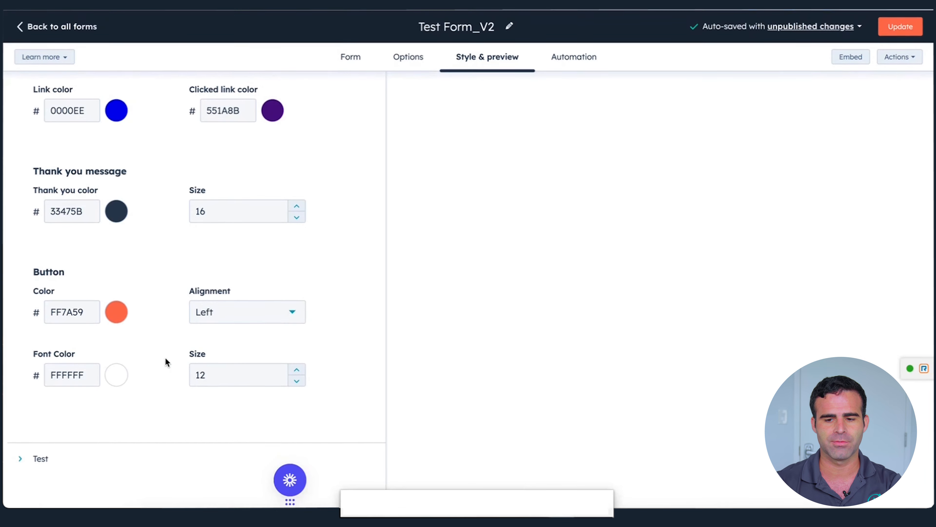
scroll(502, 327, "up", 15)
scroll(503, 327, "down", 3)
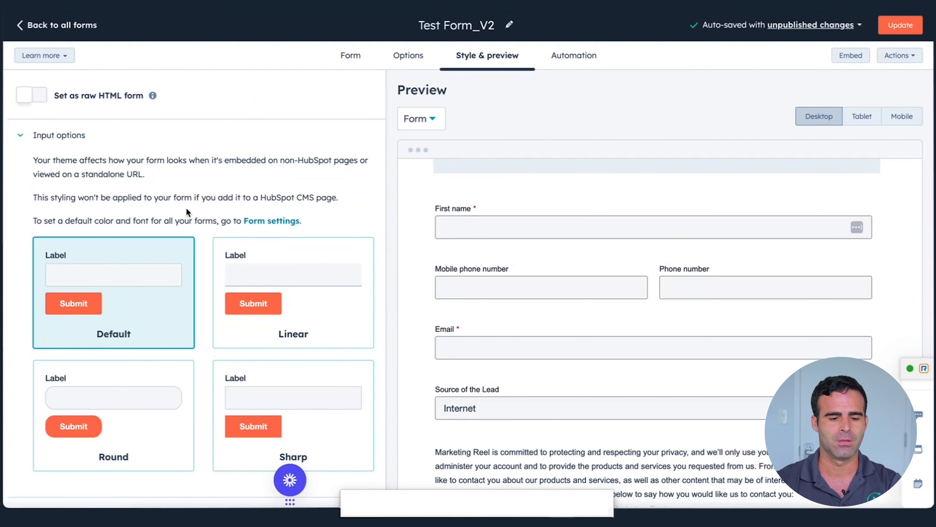
Try setting the form as a raw HTML form and switch the setting back off
scroll(185, 207, "down", 20)
scroll(186, 208, "up", 20)
left_click(28, 96)
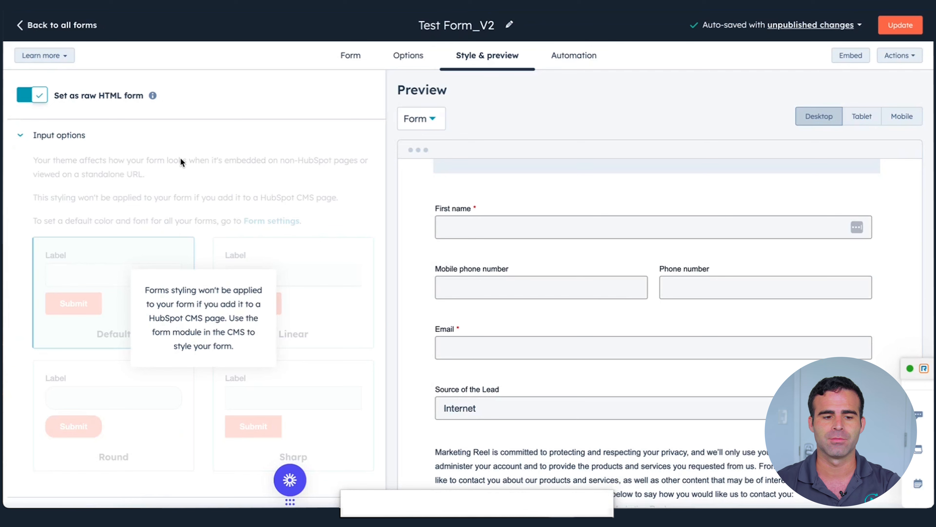
left_click(37, 97)
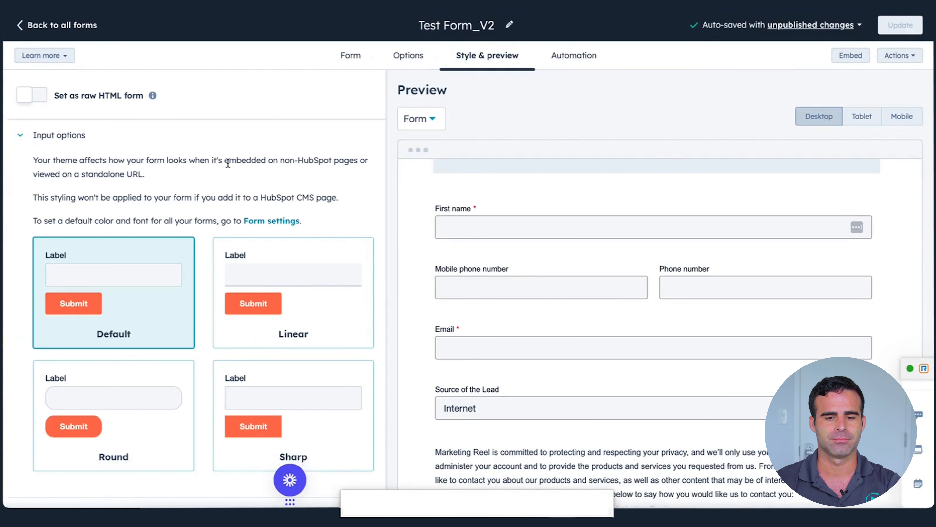
Review the Test section's contact preview and default field options, and the simple workflows available after form submission
scroll(244, 194, "down", 10)
scroll(242, 193, "down", 8)
left_click(41, 457)
scroll(41, 458, "down", 6)
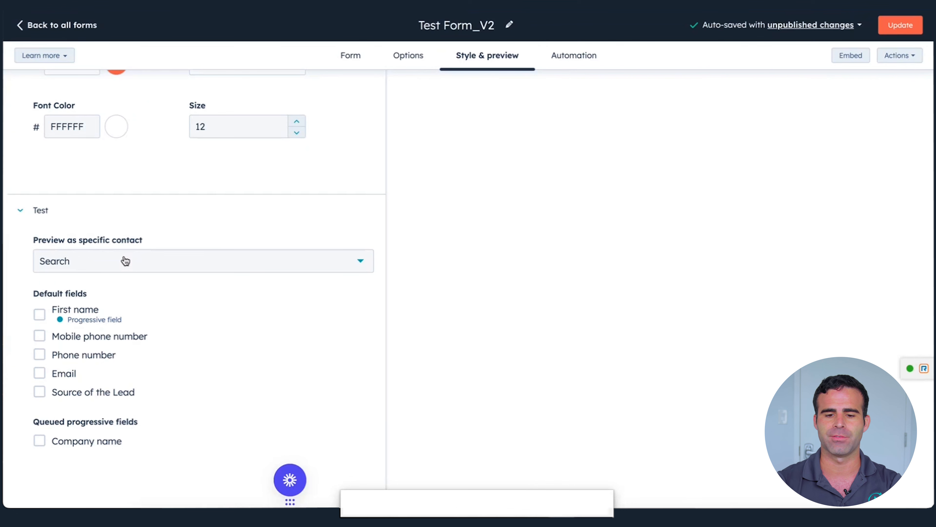
left_click(571, 62)
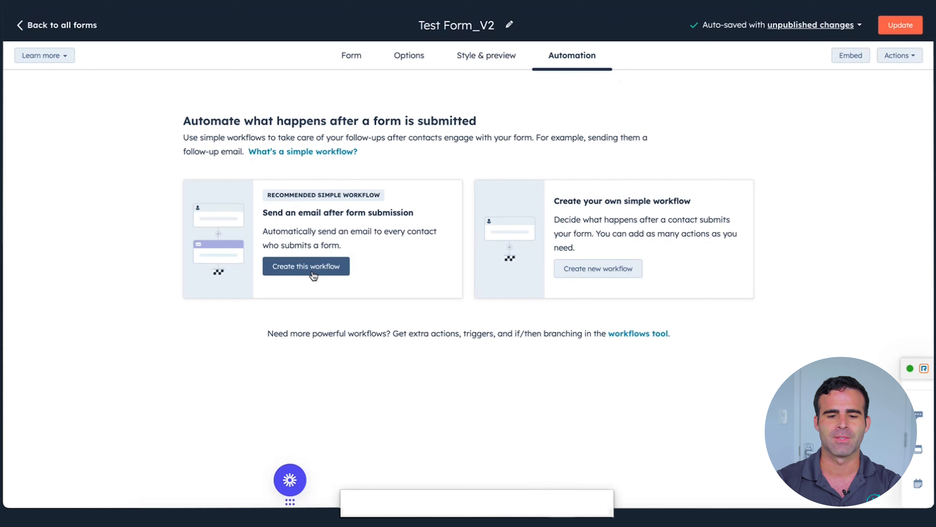
Publish the updated form and copy its share link to open the live form
left_click(893, 26)
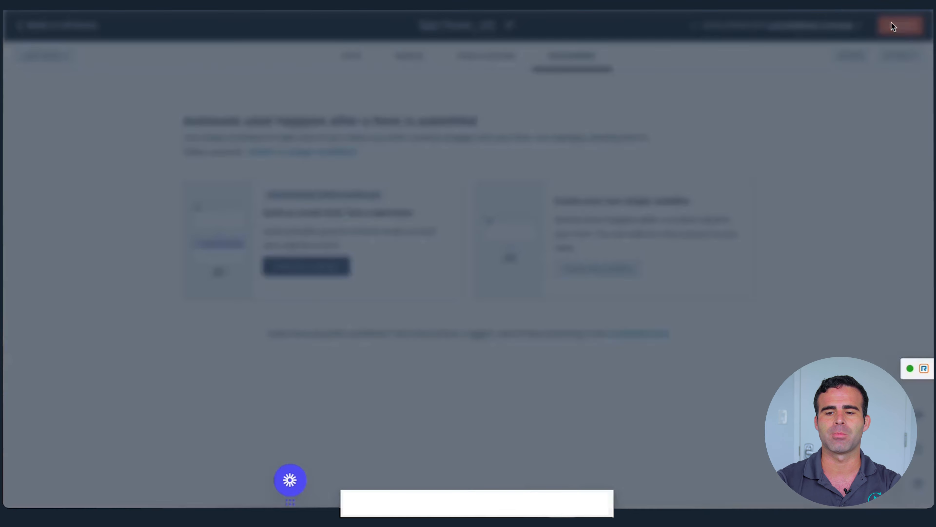
left_click(711, 486)
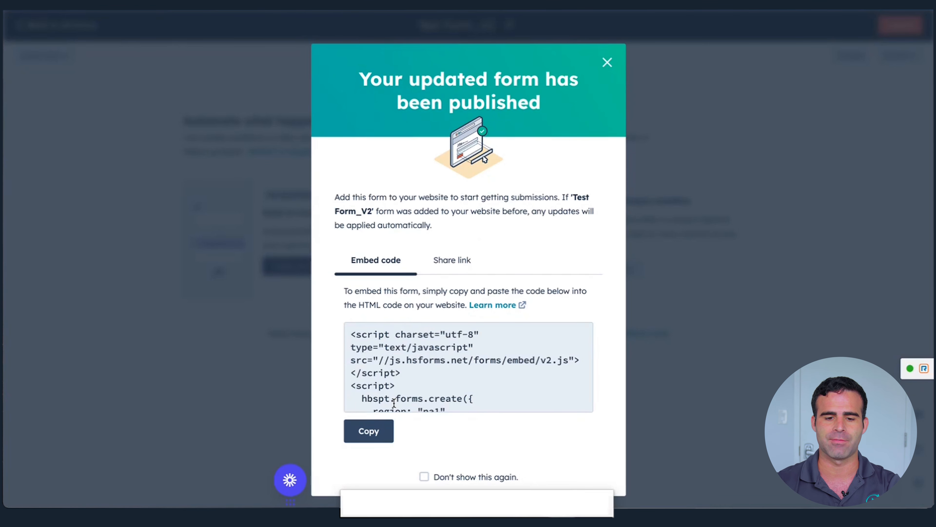
left_click(450, 261)
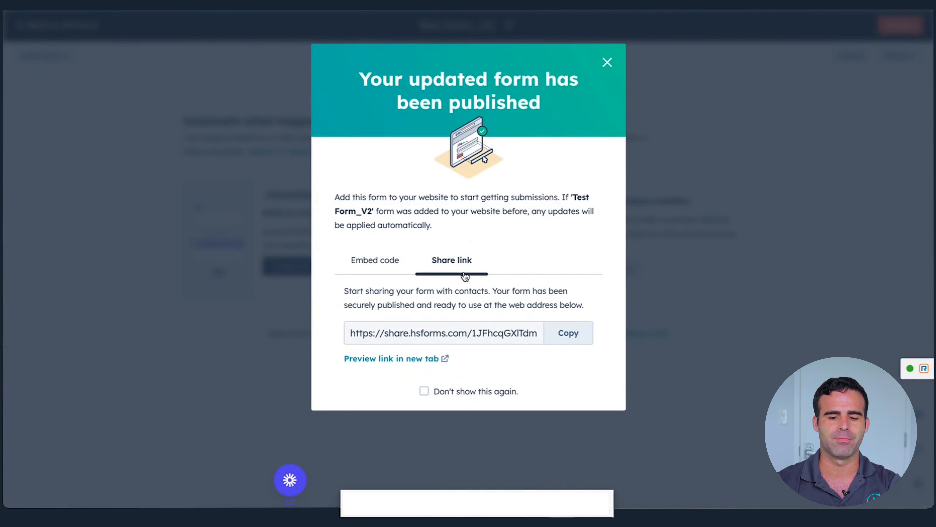
left_click(568, 331)
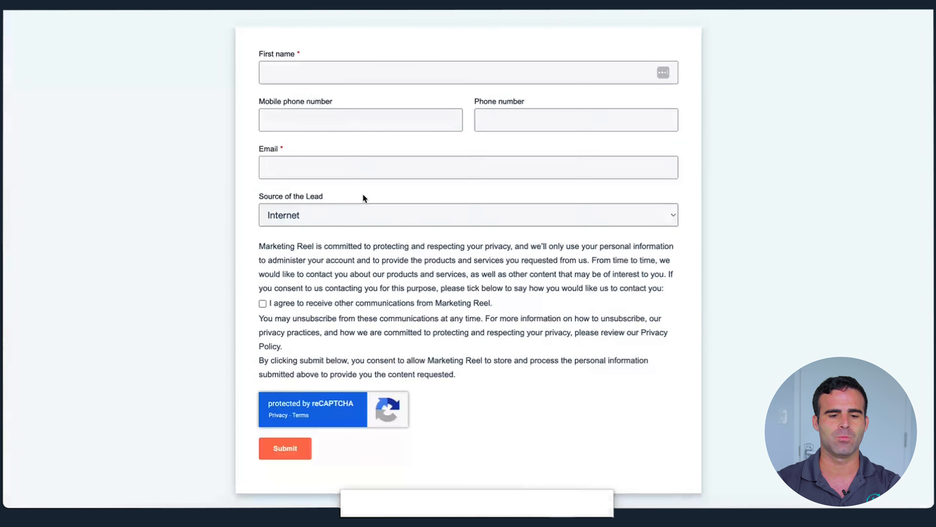
Test the live form's dependent field by setting Source of the Lead to Referral and back to Internet, and close the publish confirmation
left_click(341, 217)
left_click(339, 251)
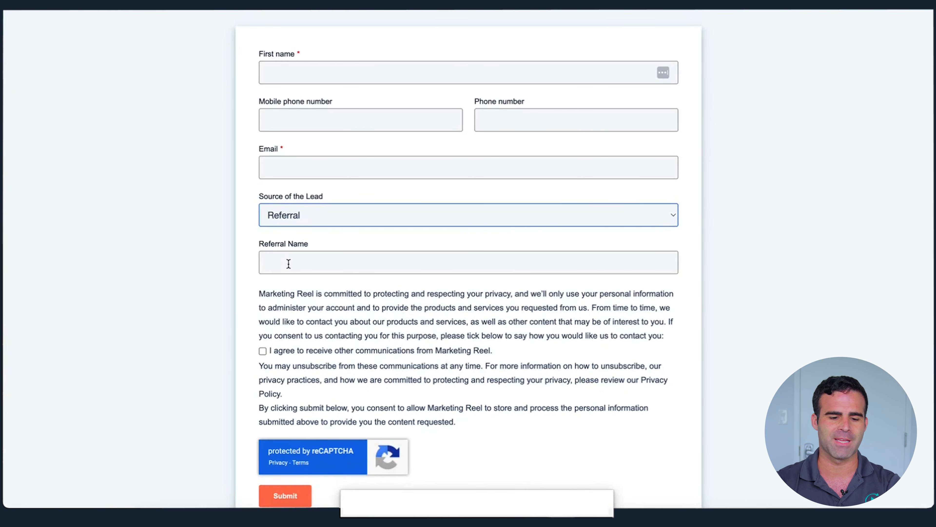
left_click(302, 223)
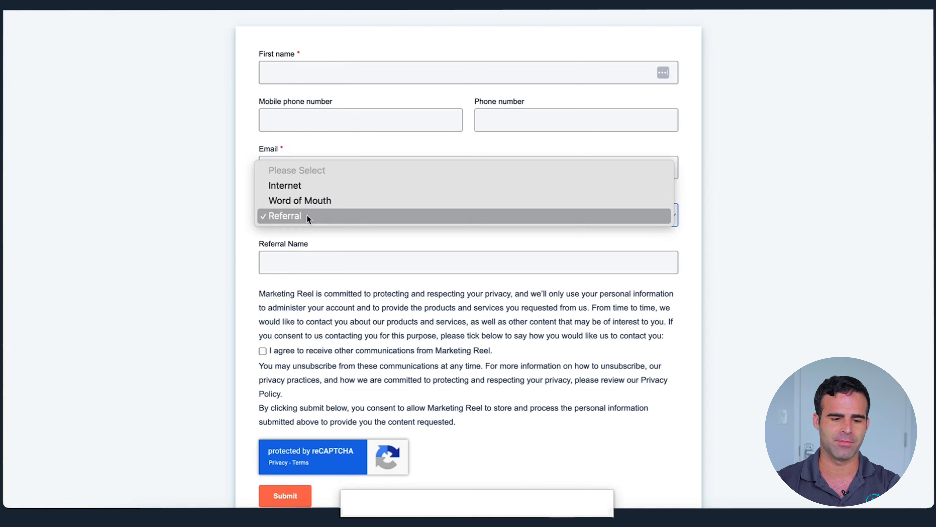
left_click(310, 182)
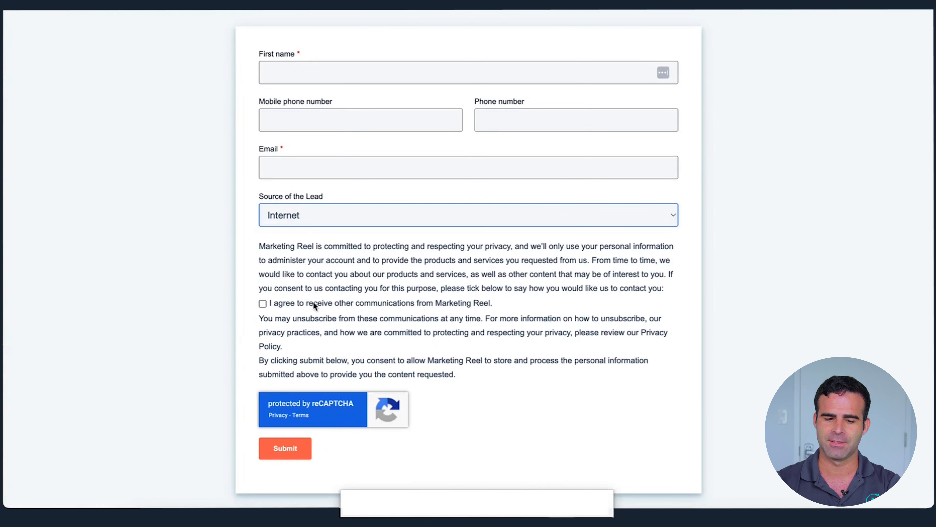
left_click(129, 202)
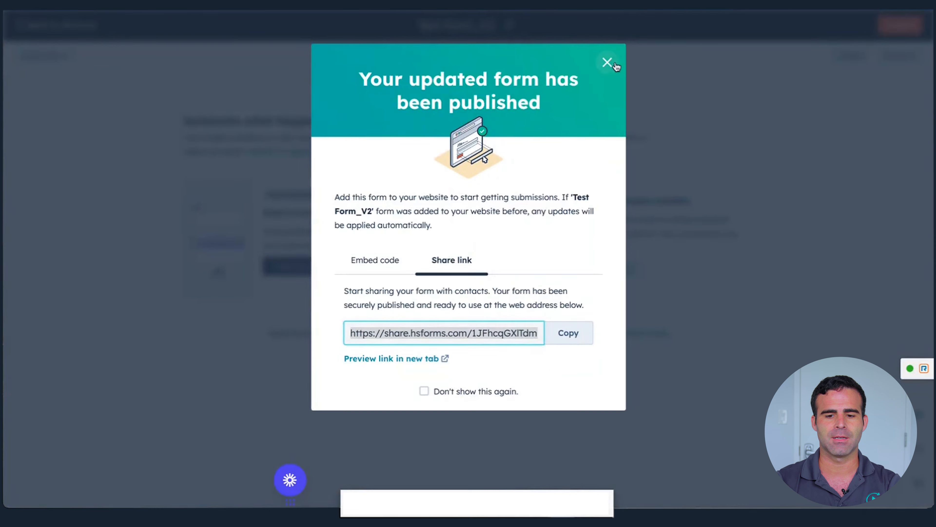
left_click(607, 63)
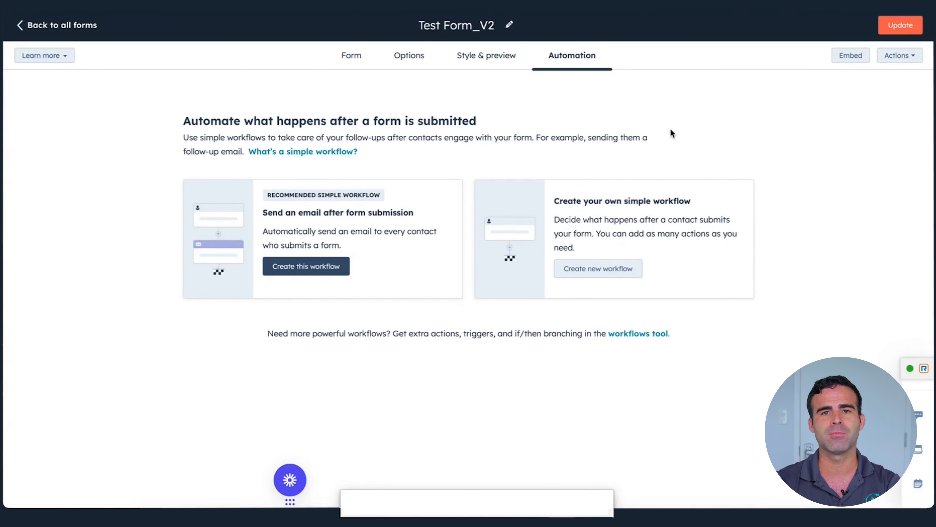